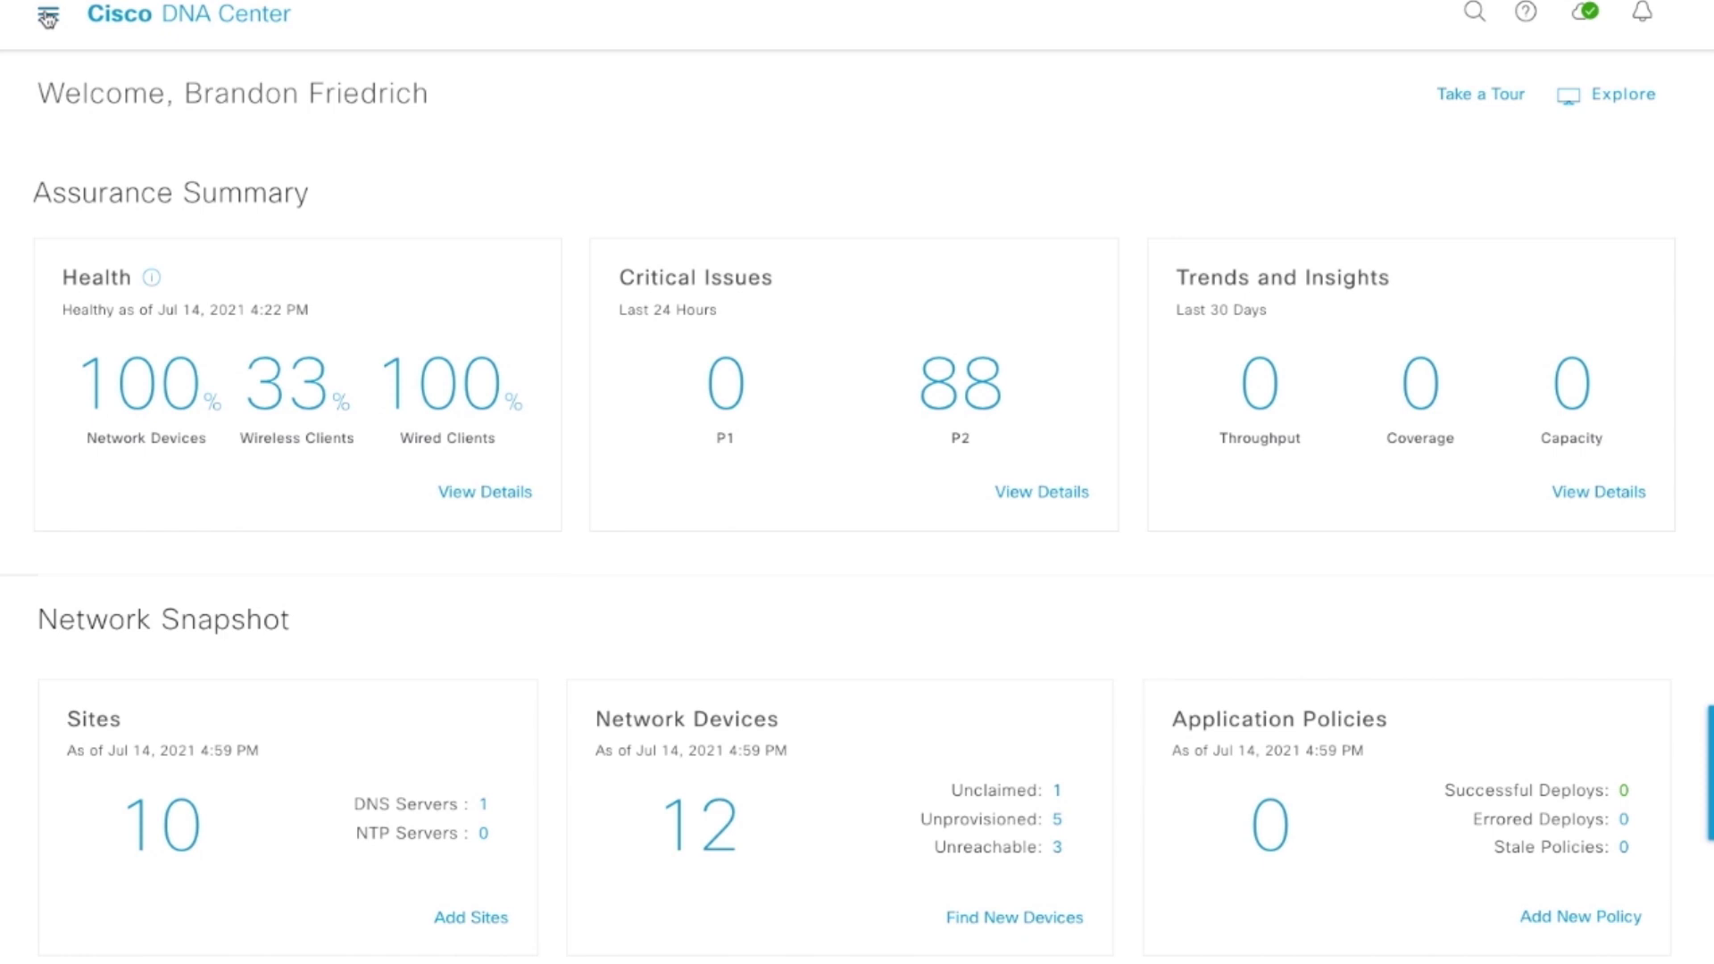
# Step: Go to Tools > Template Editor and open 802.1x Deployment under the 802.1x project
pyautogui.click(49, 18)
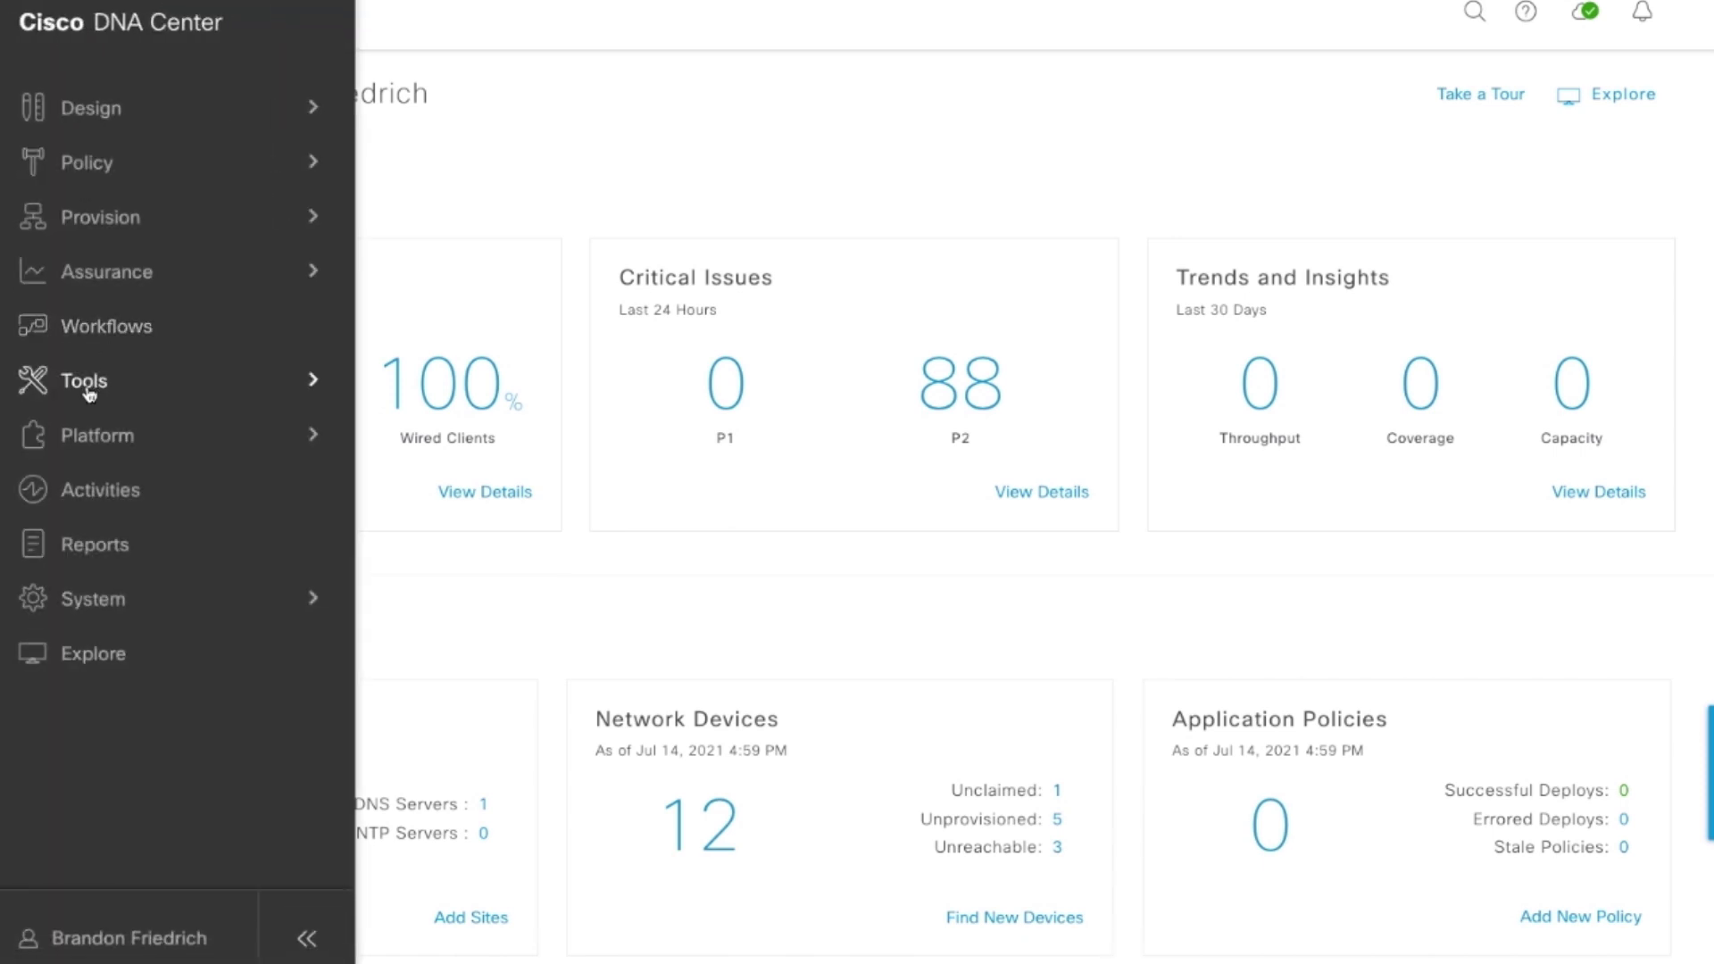
pyautogui.moveTo(89, 394)
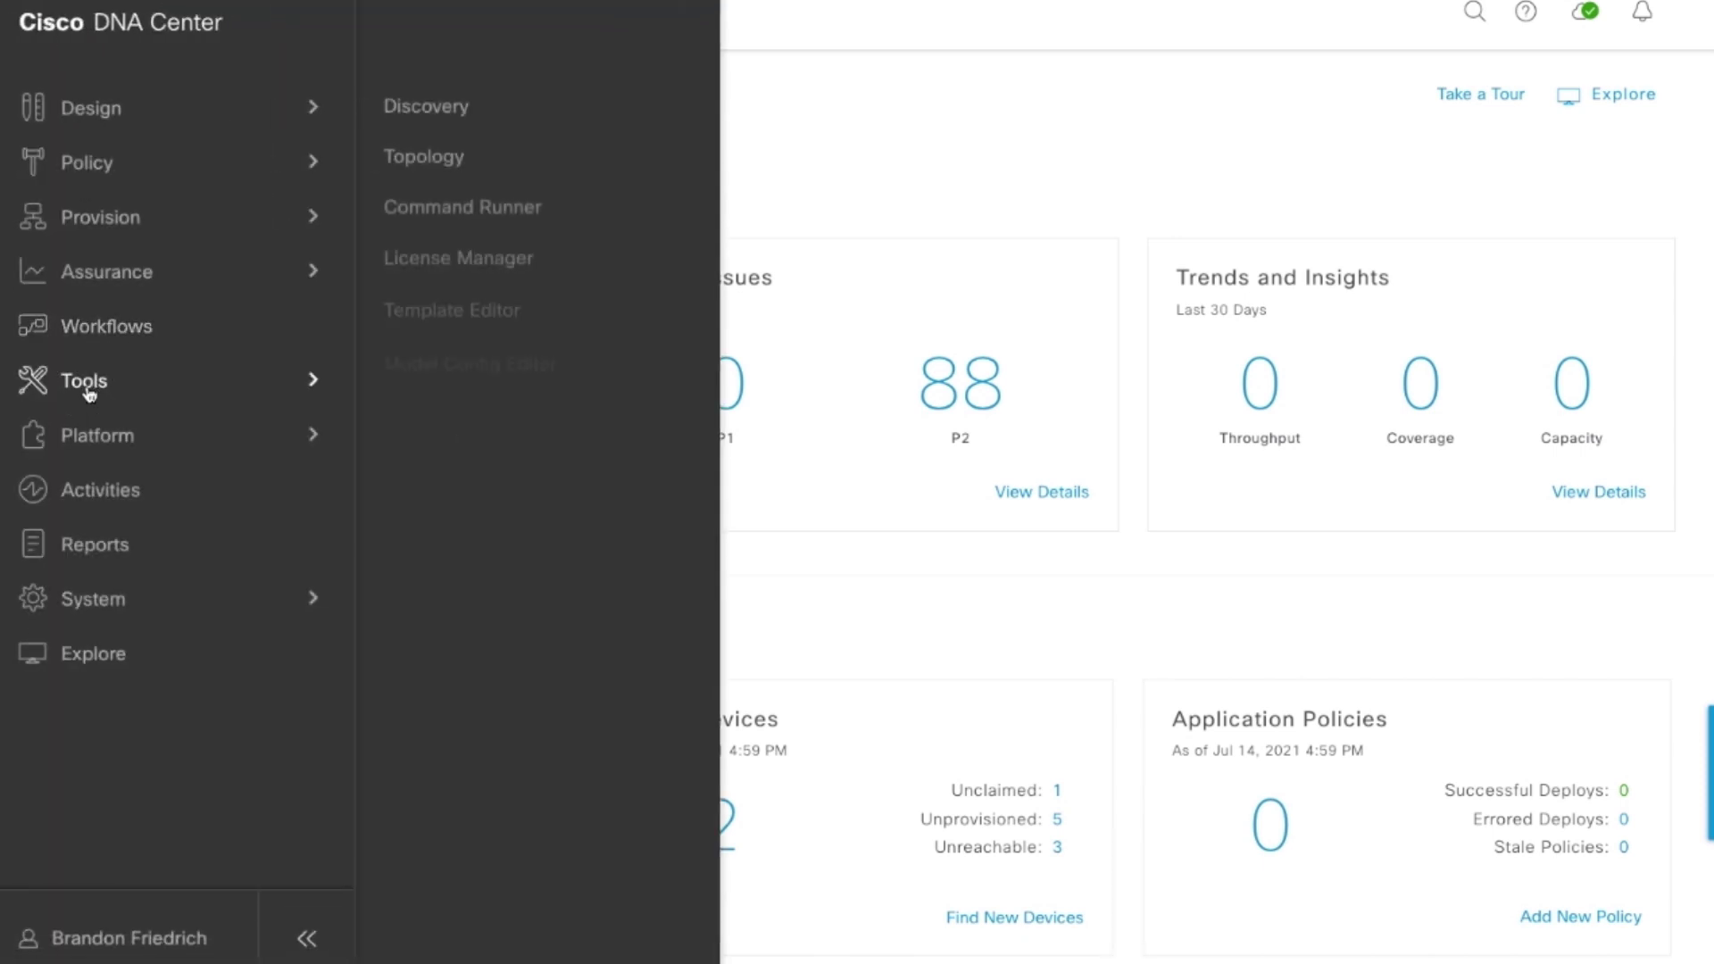
pyautogui.click(464, 311)
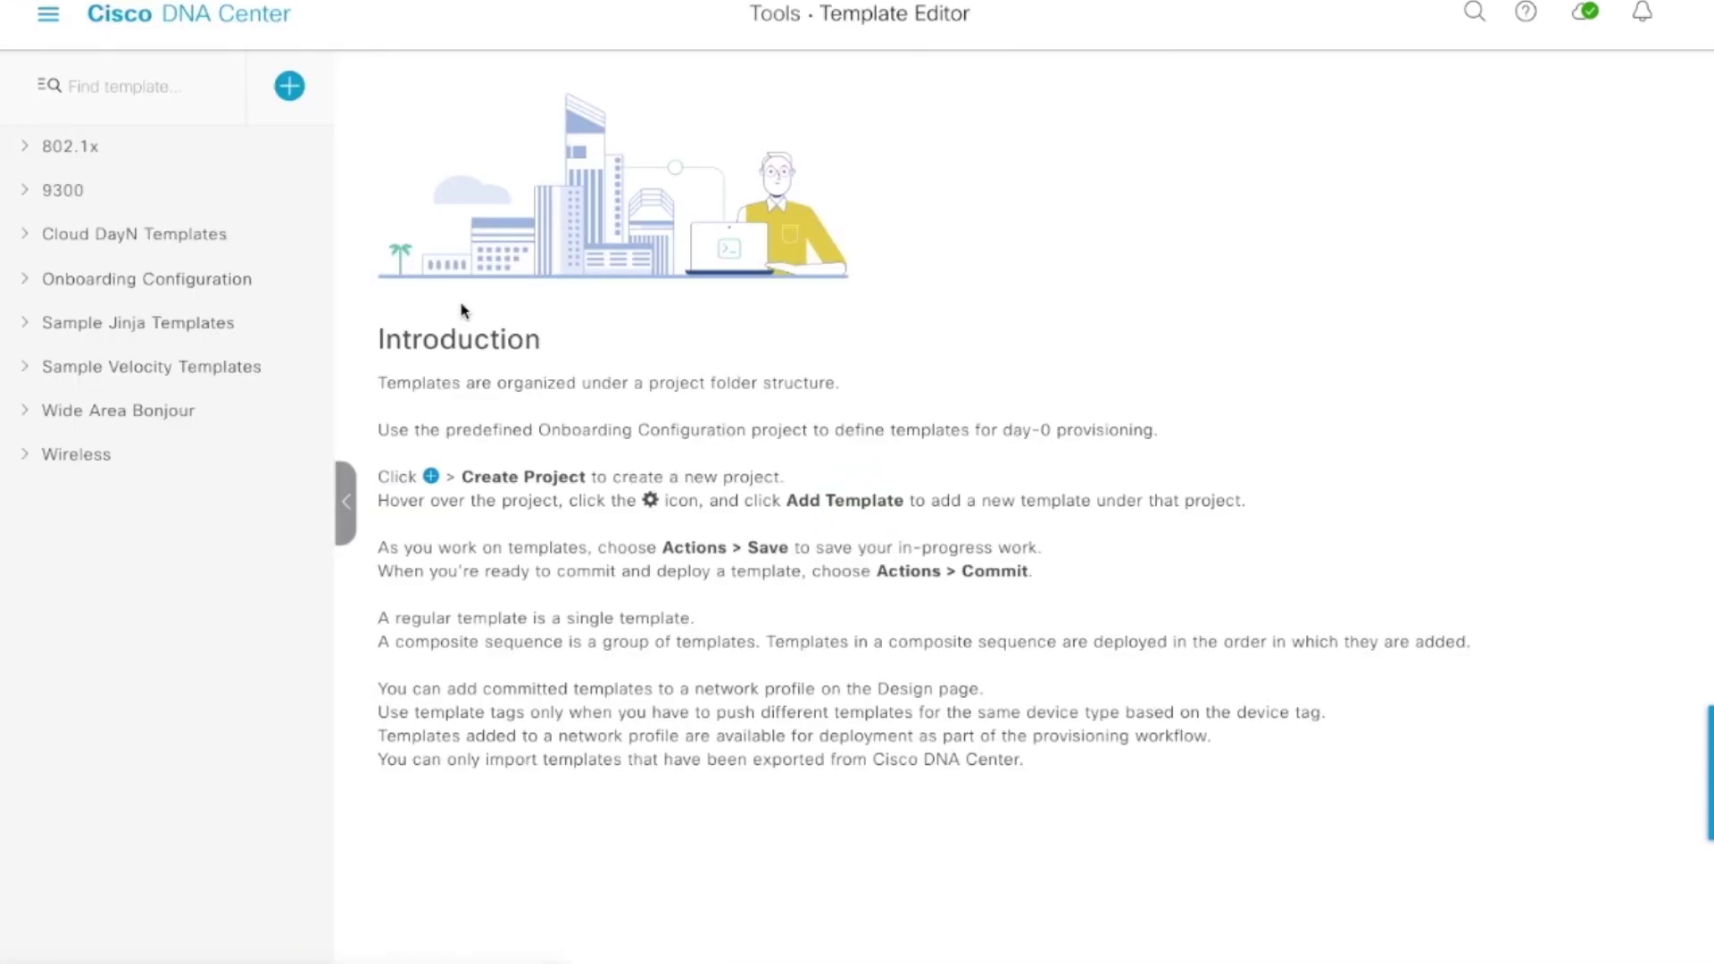
pyautogui.click(74, 148)
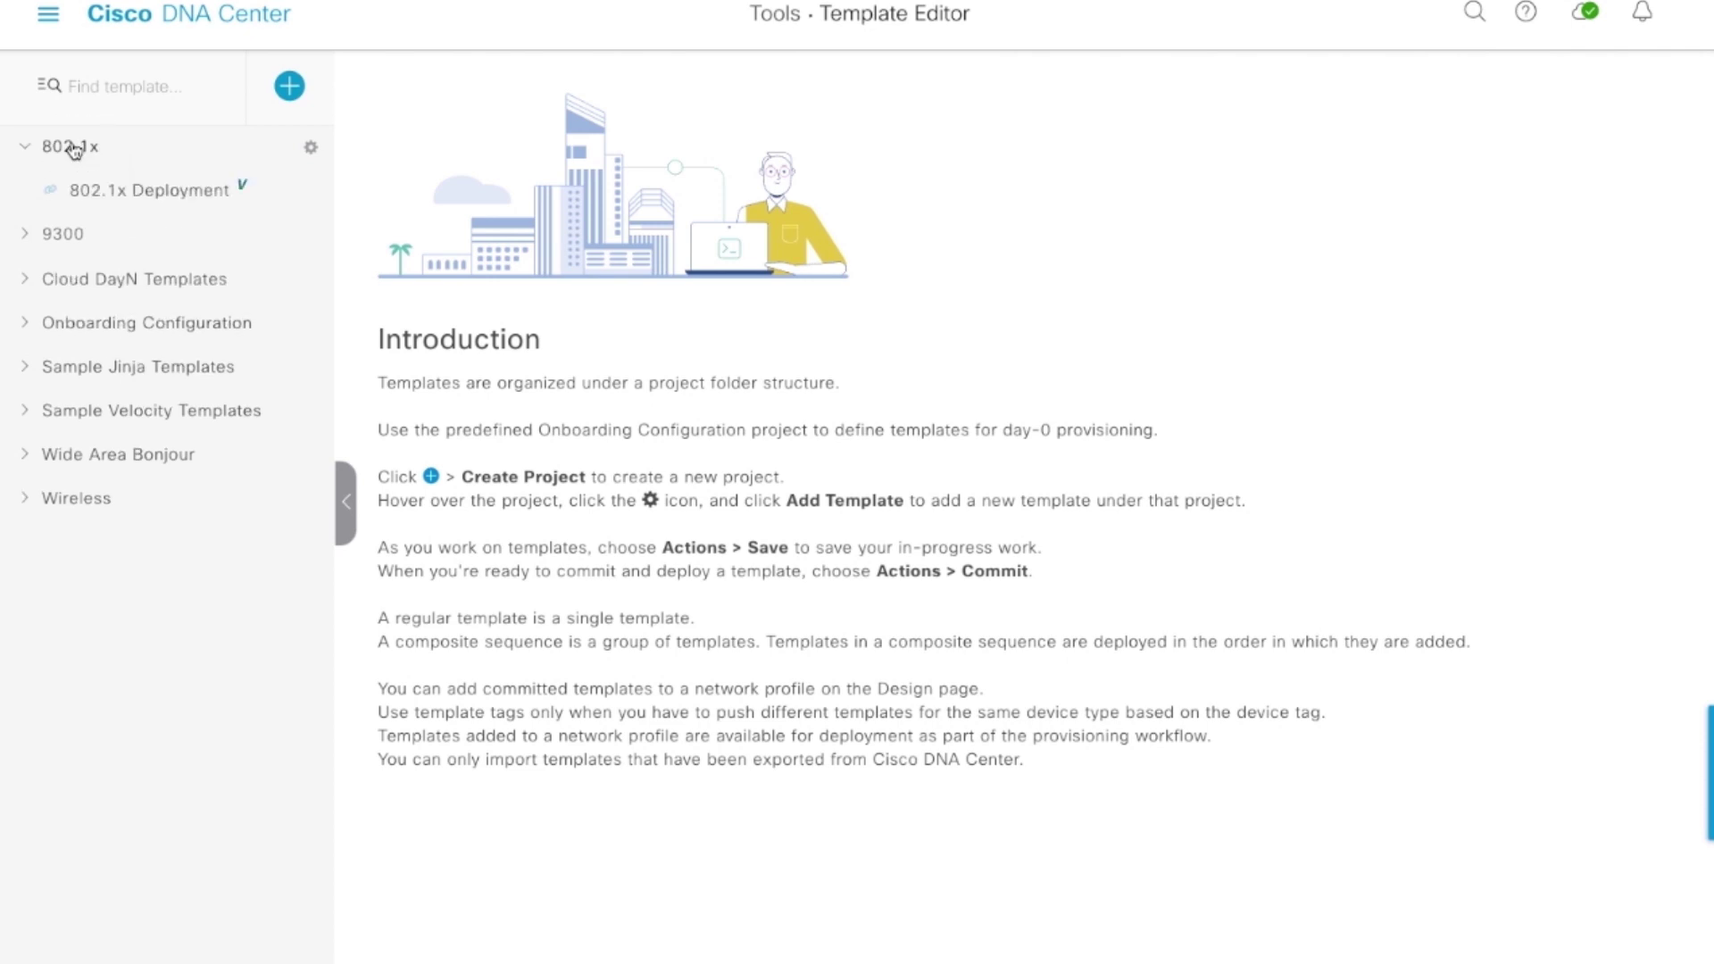
pyautogui.click(124, 198)
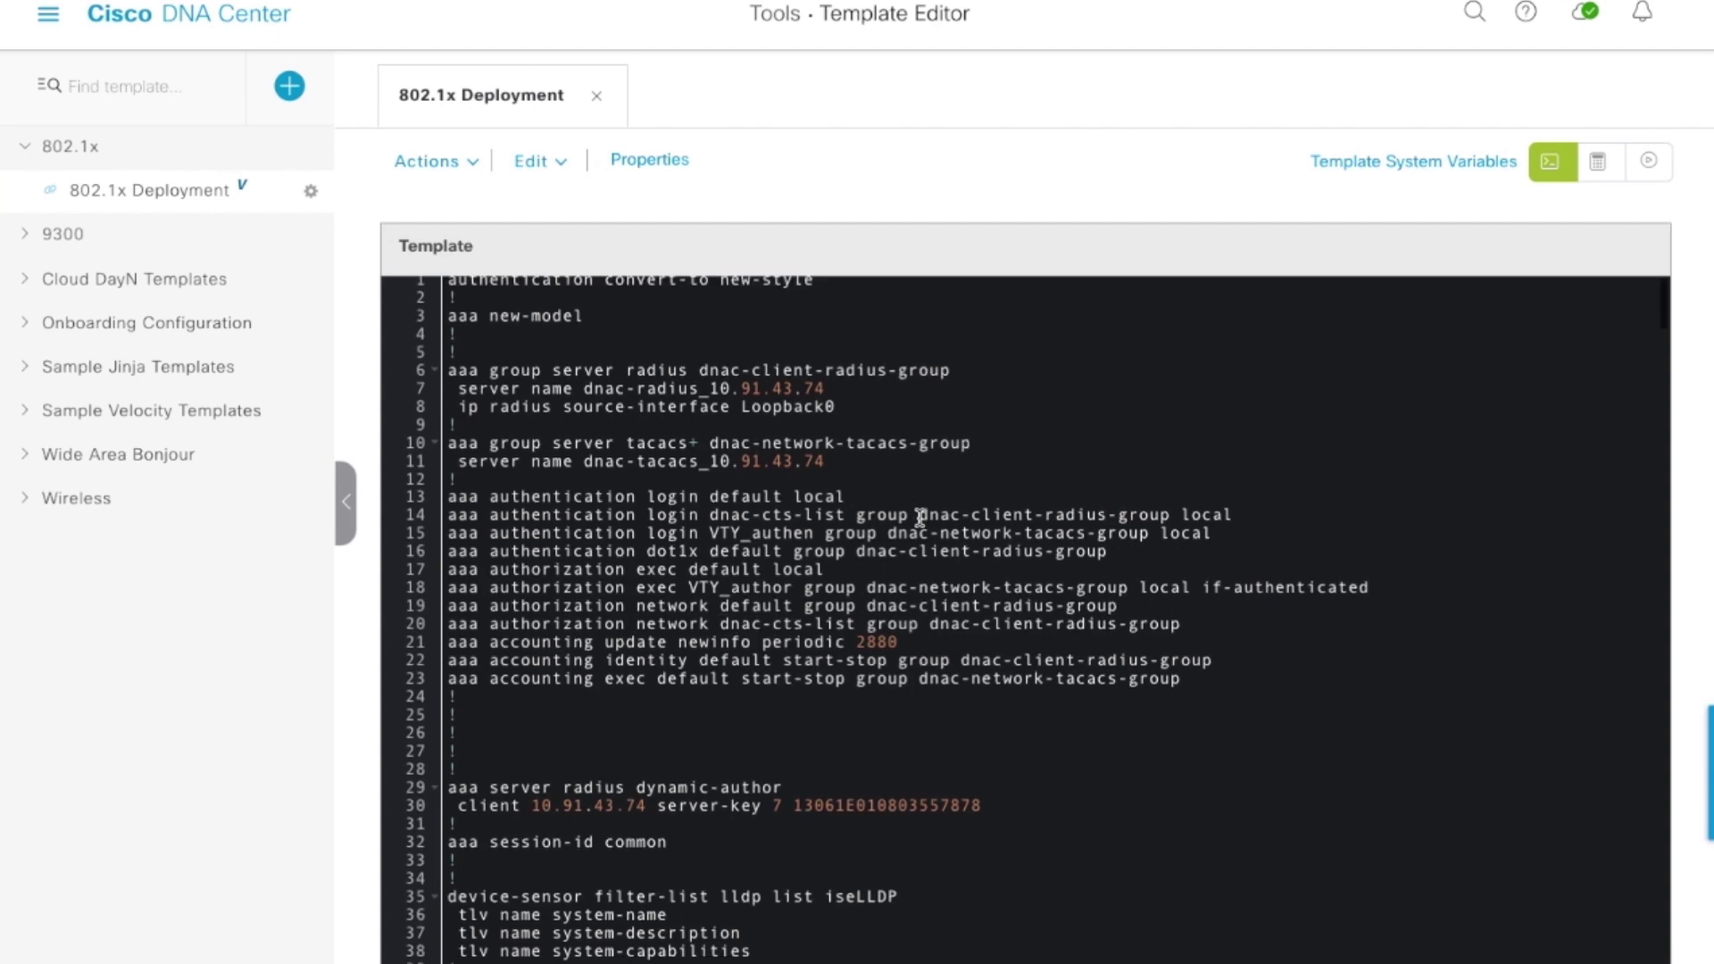
pyautogui.scroll(-20, 919, 518)
pyautogui.scroll(-20, 920, 518)
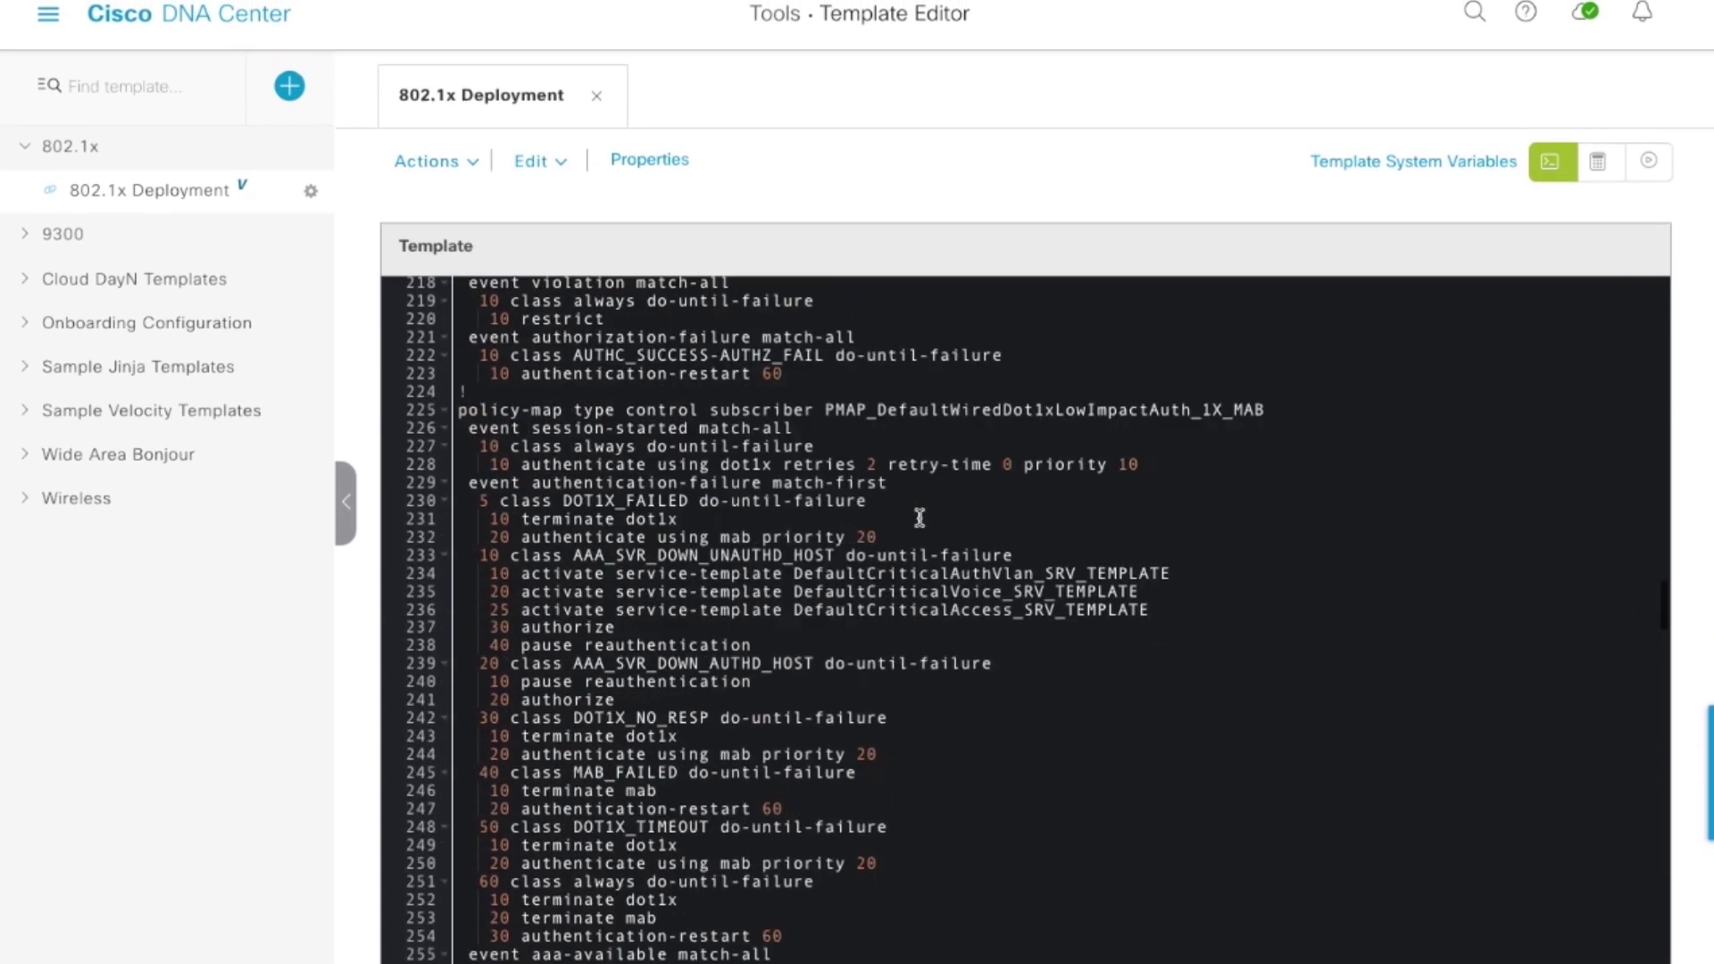
pyautogui.scroll(-20, 919, 518)
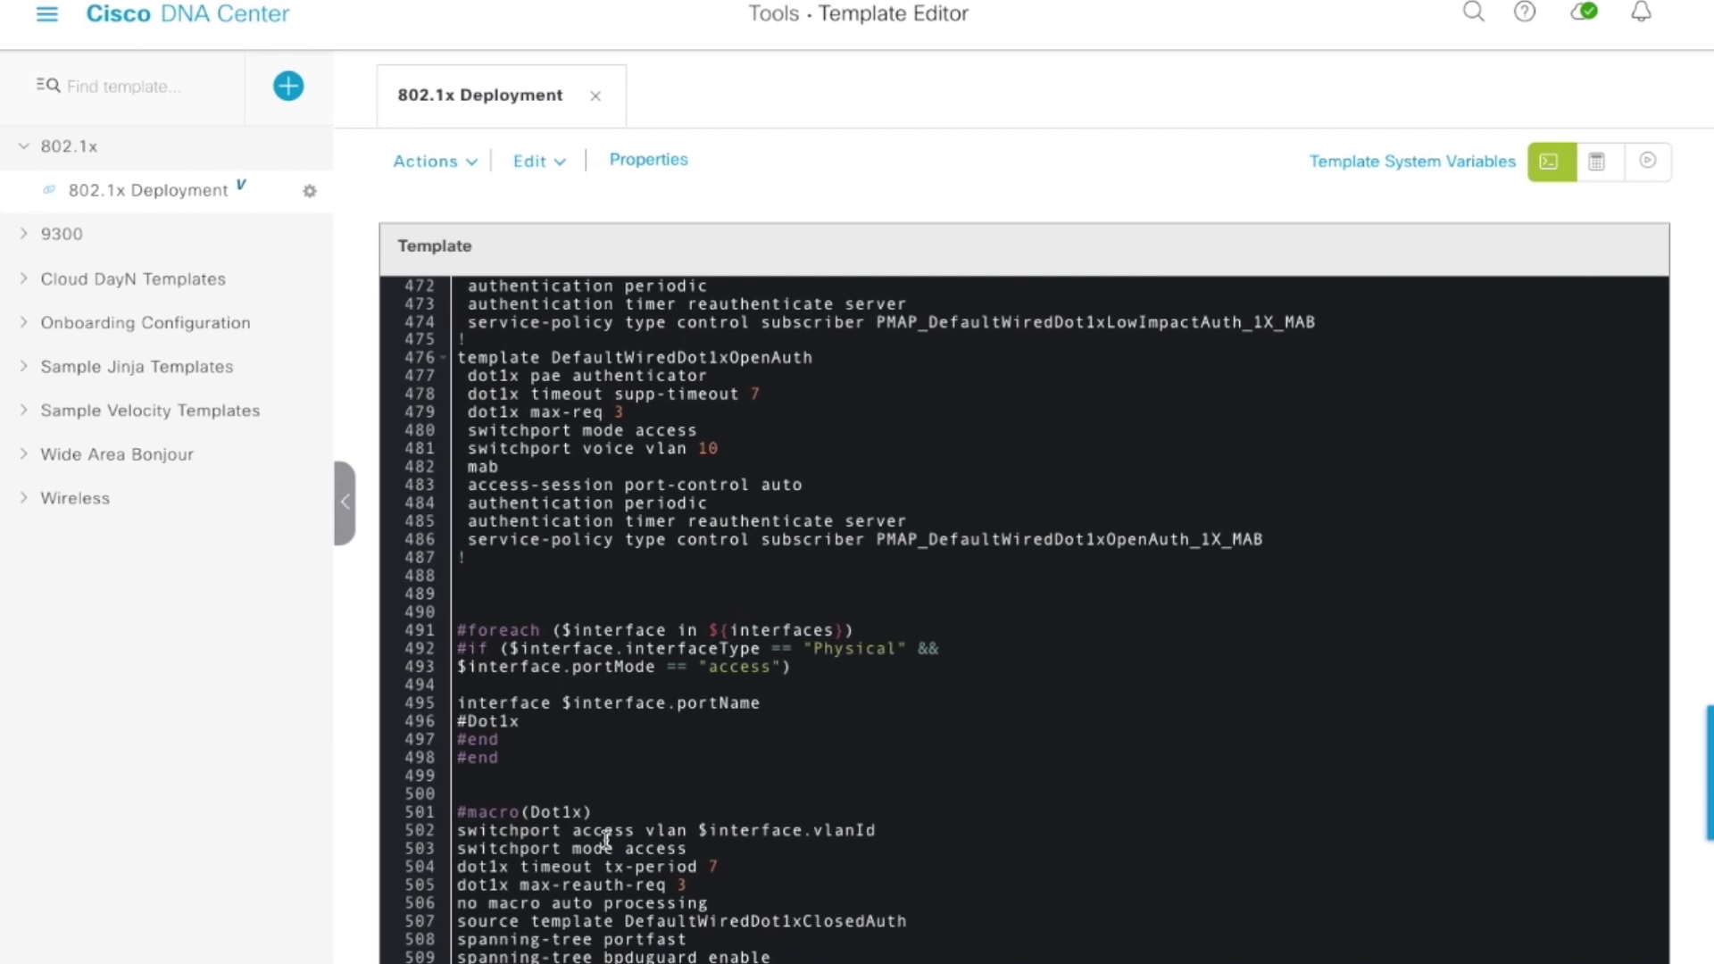
# Step: In the input form, review the interfaces variable's inventory binding and the interface field's settings
pyautogui.click(1595, 166)
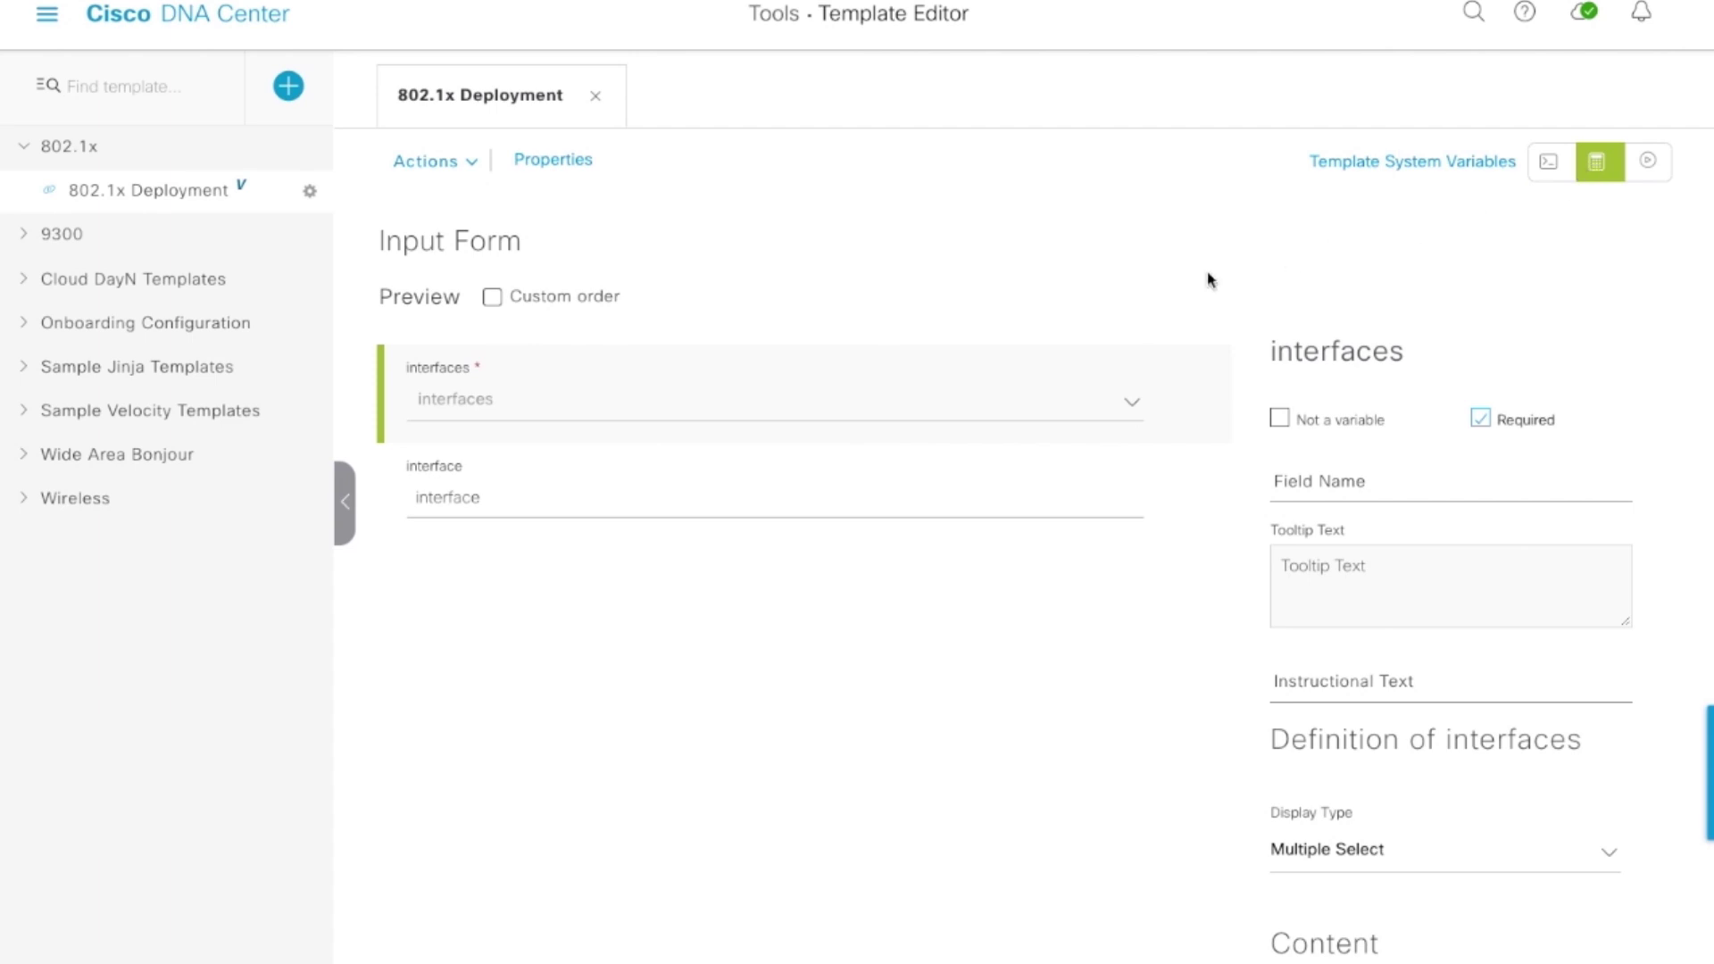
pyautogui.click(692, 401)
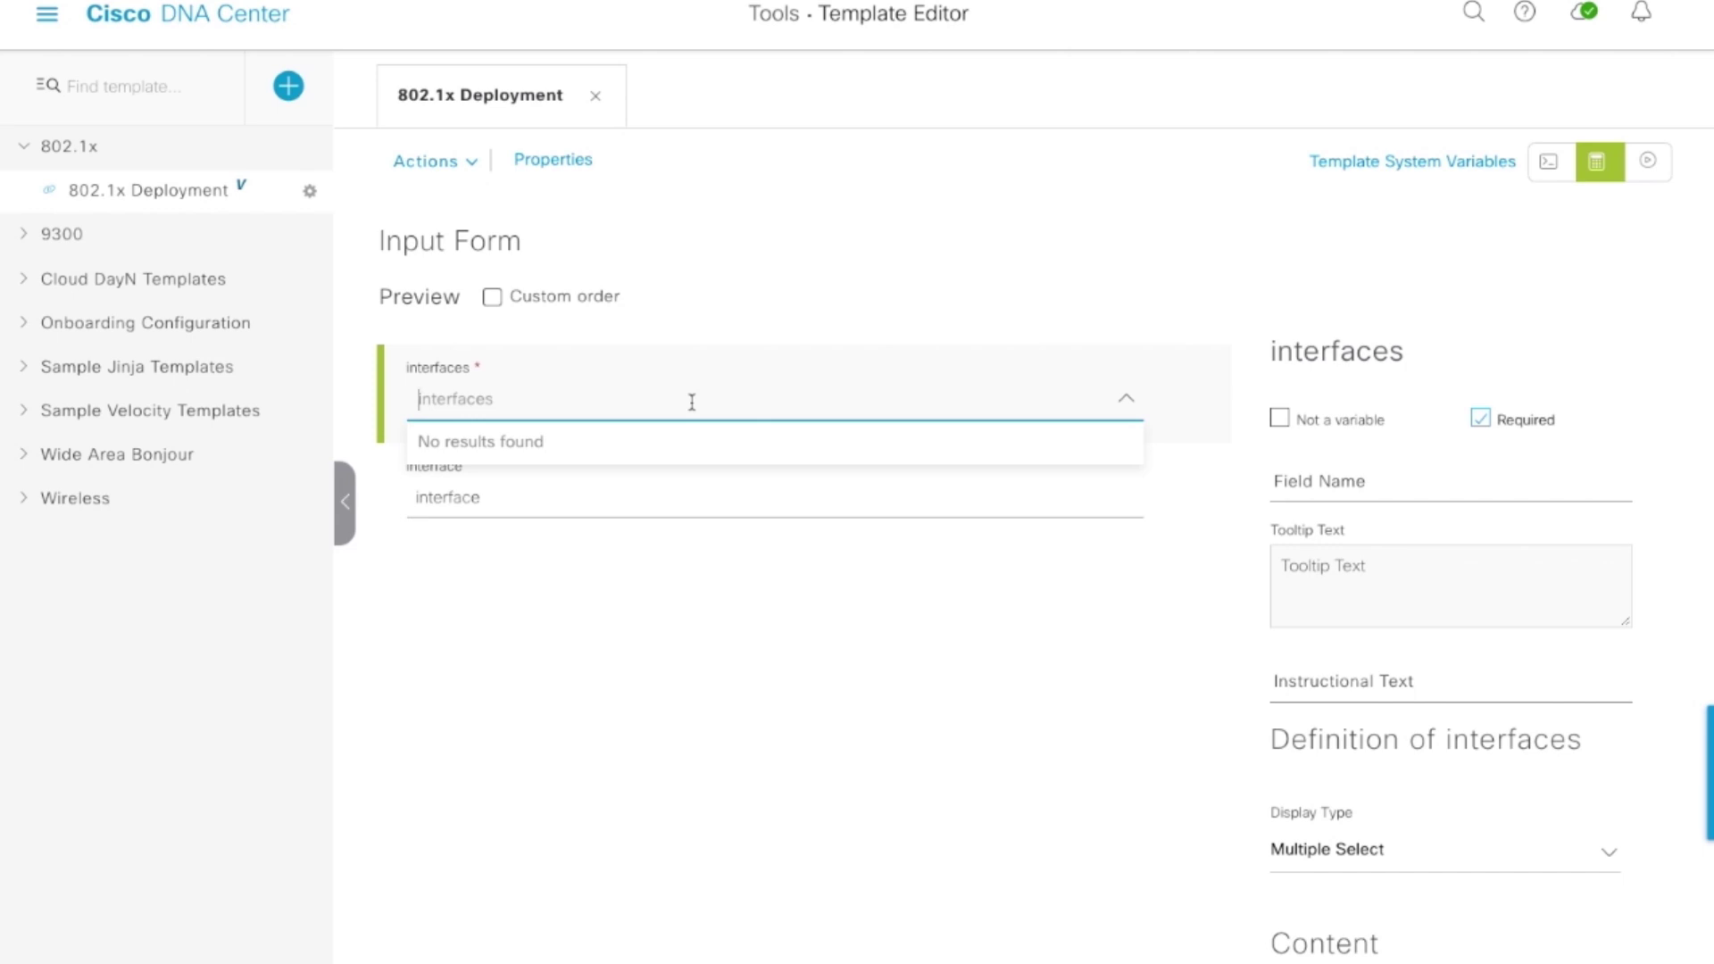
pyautogui.scroll(-3, 1420, 522)
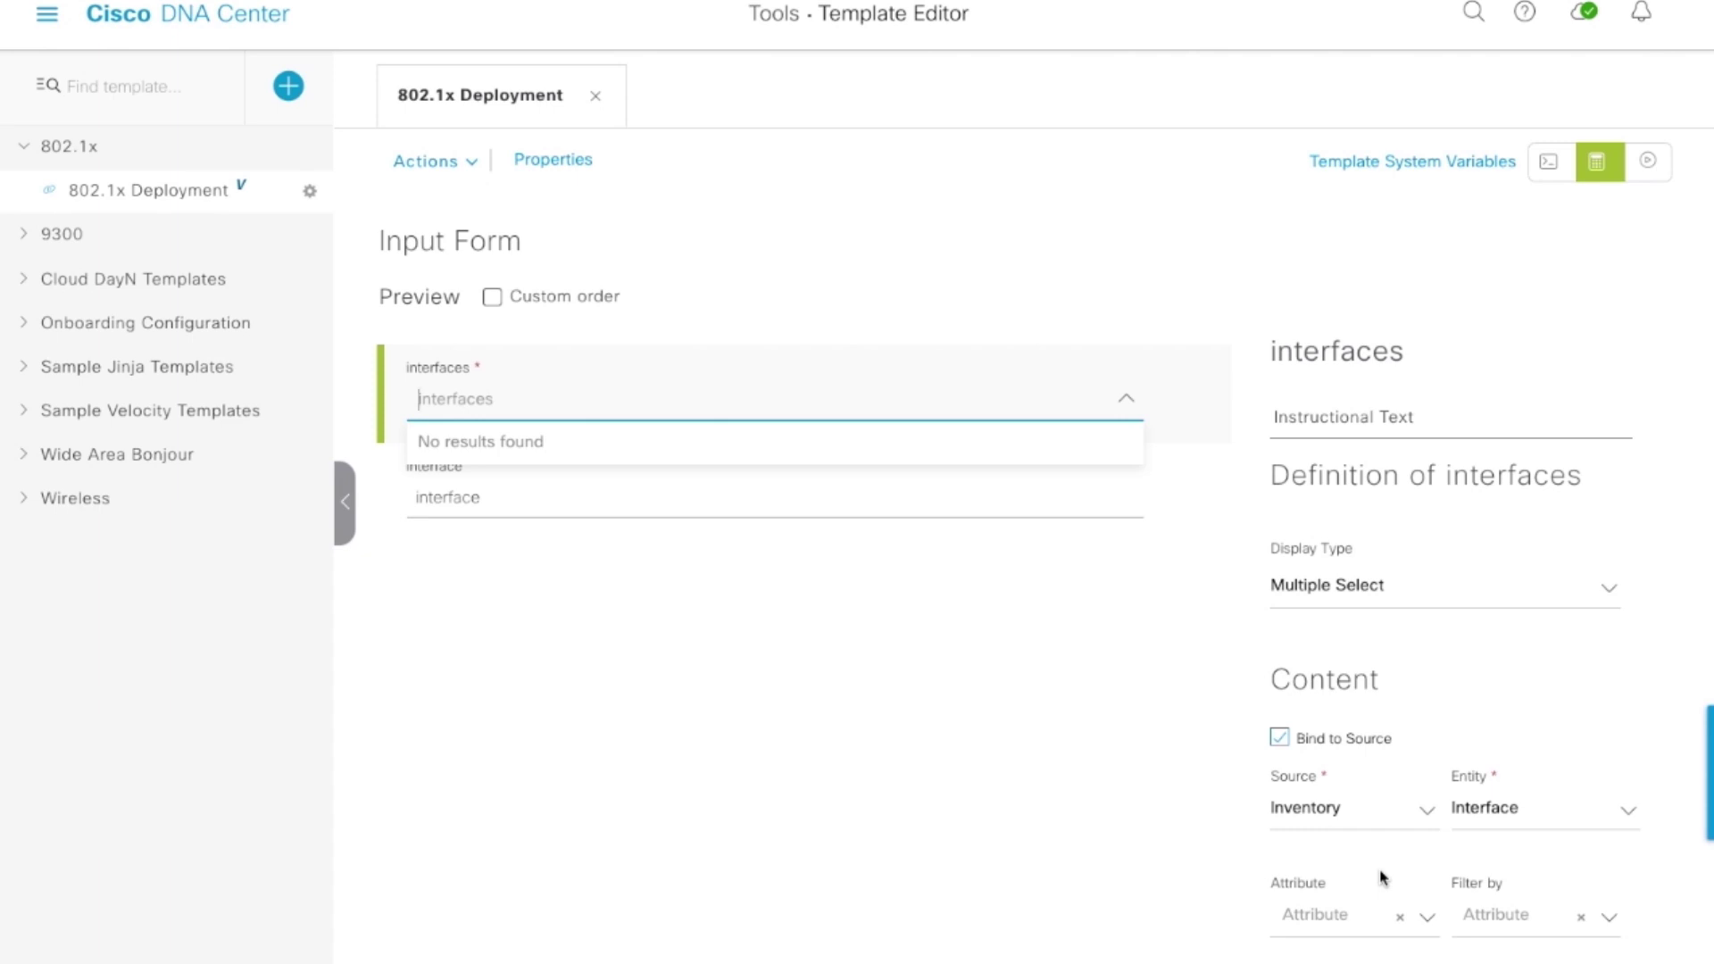
pyautogui.click(564, 496)
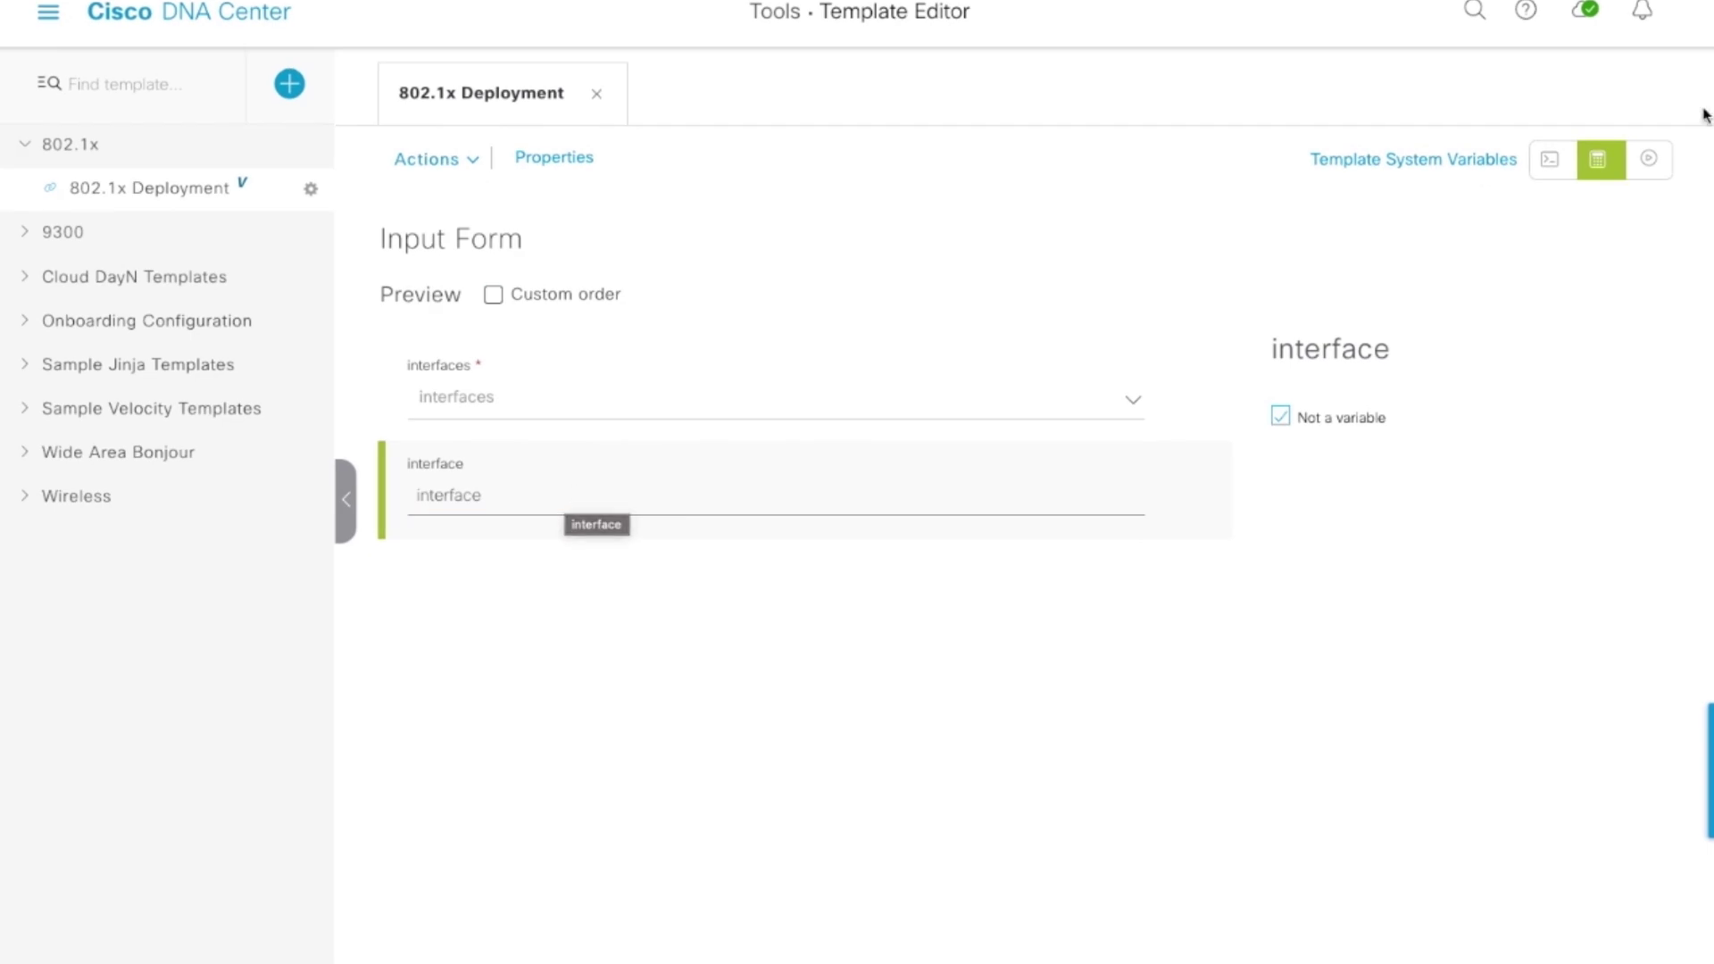
# Step: Create a new simulation targeting the lab switch
pyautogui.click(1648, 159)
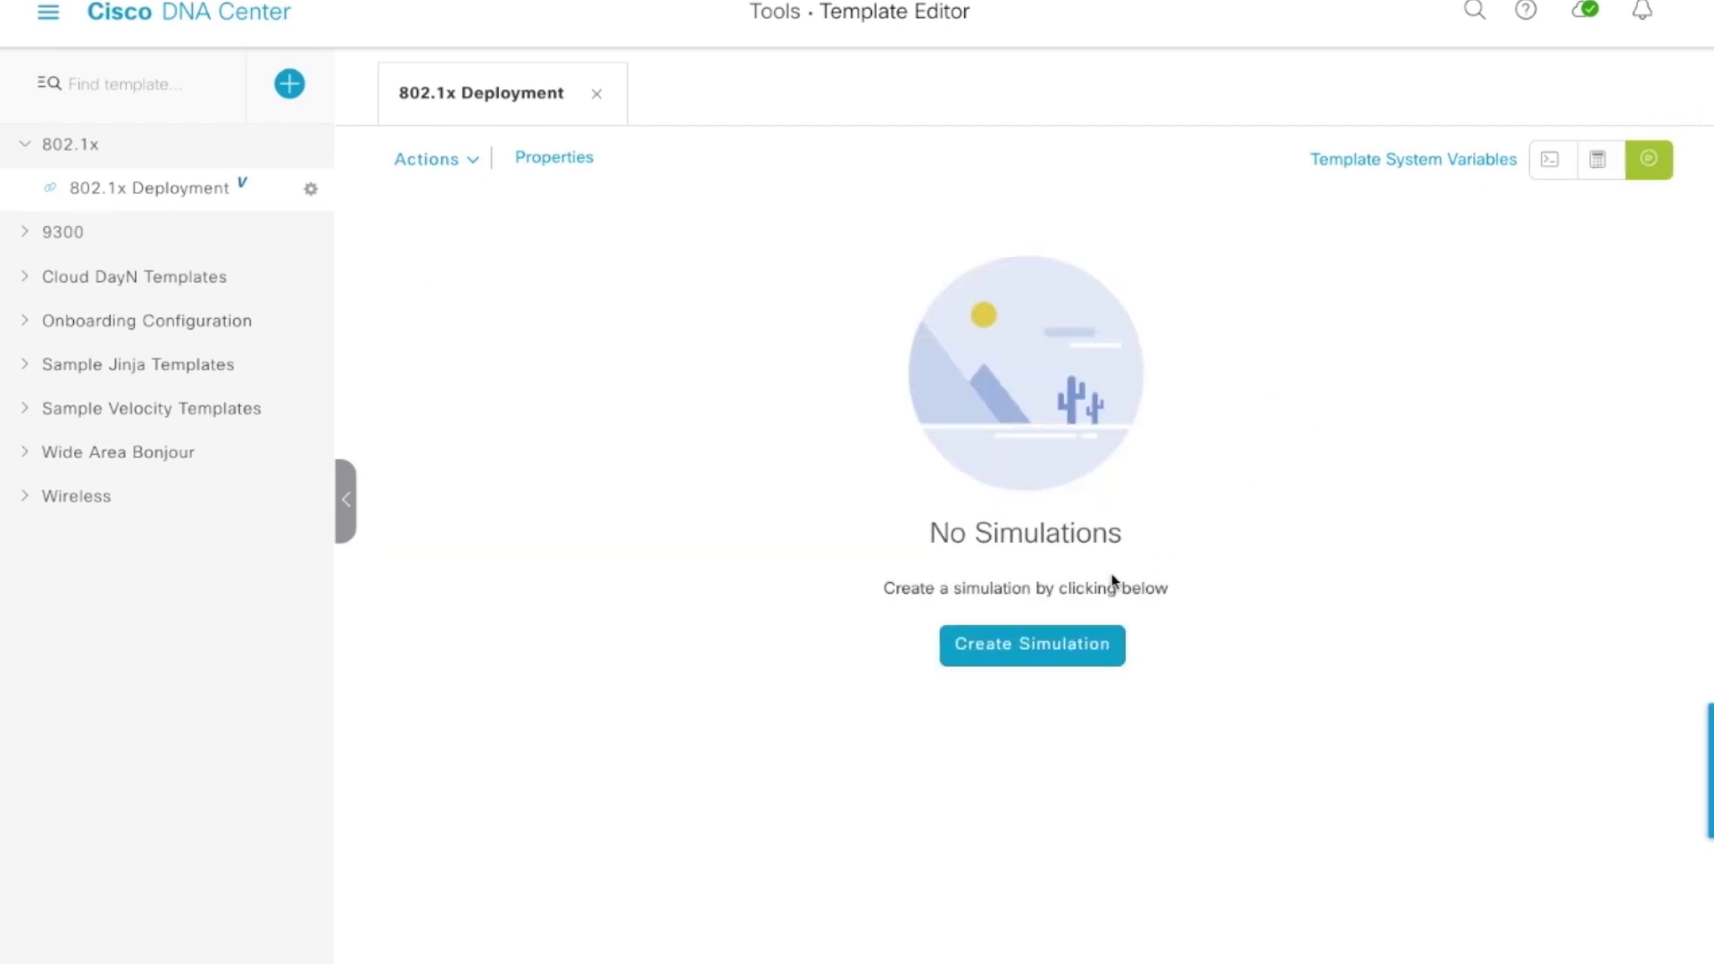
pyautogui.click(1036, 649)
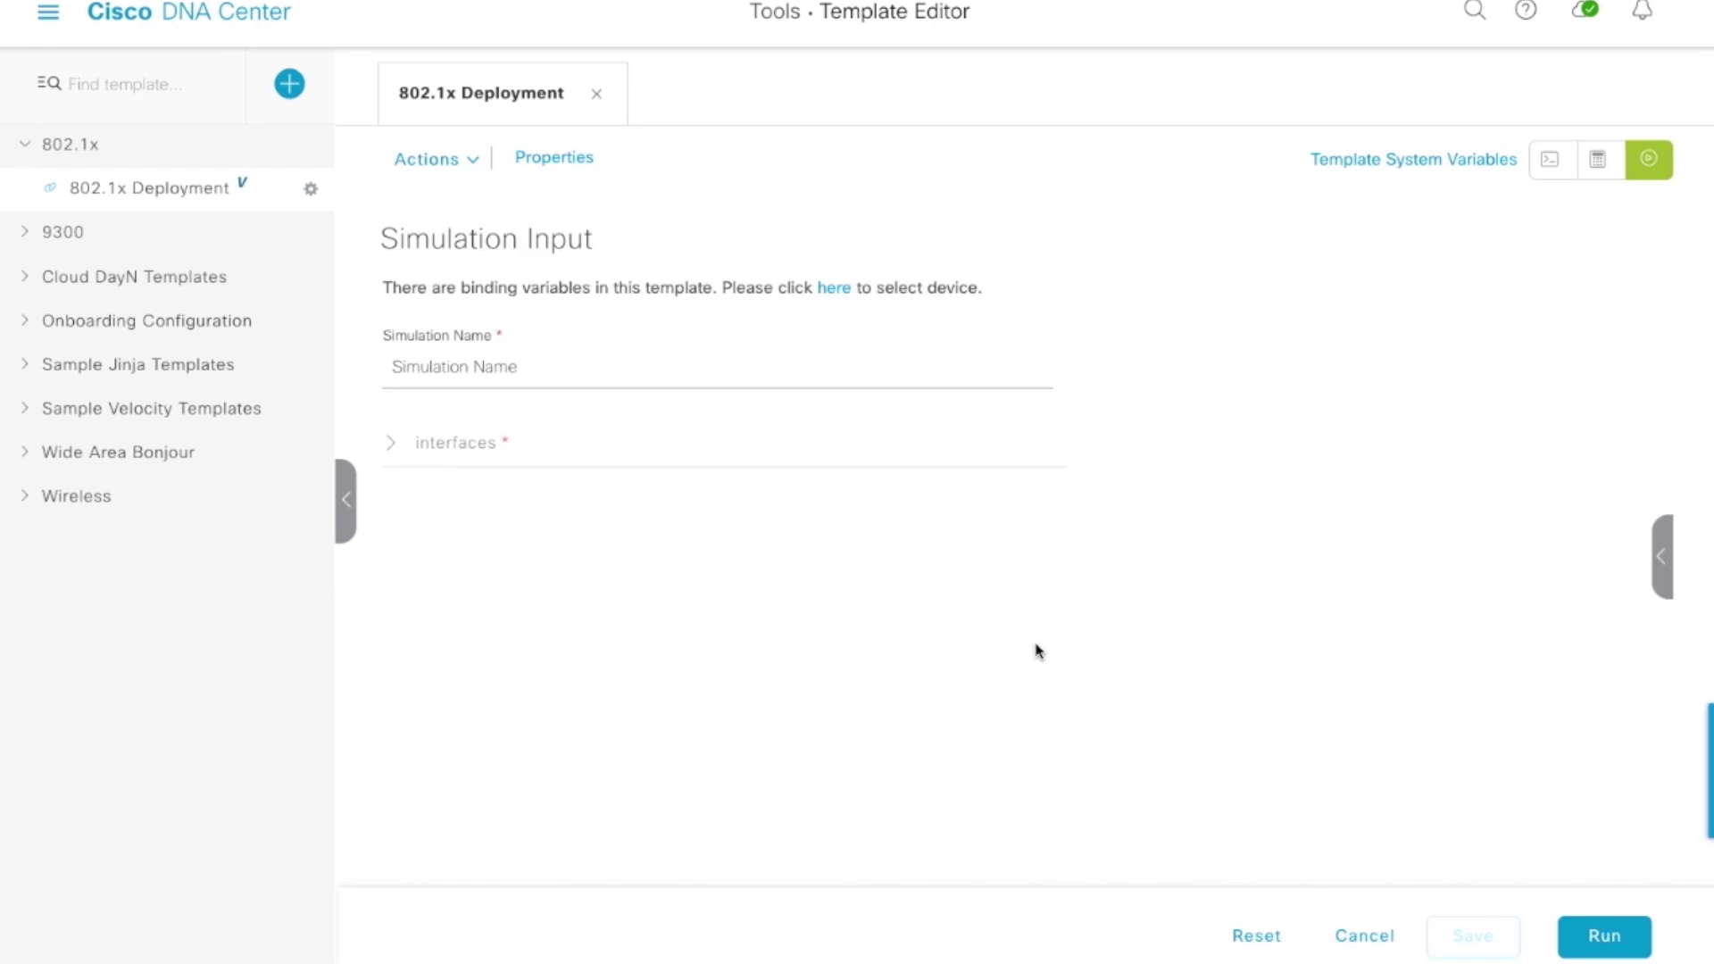
pyautogui.click(832, 291)
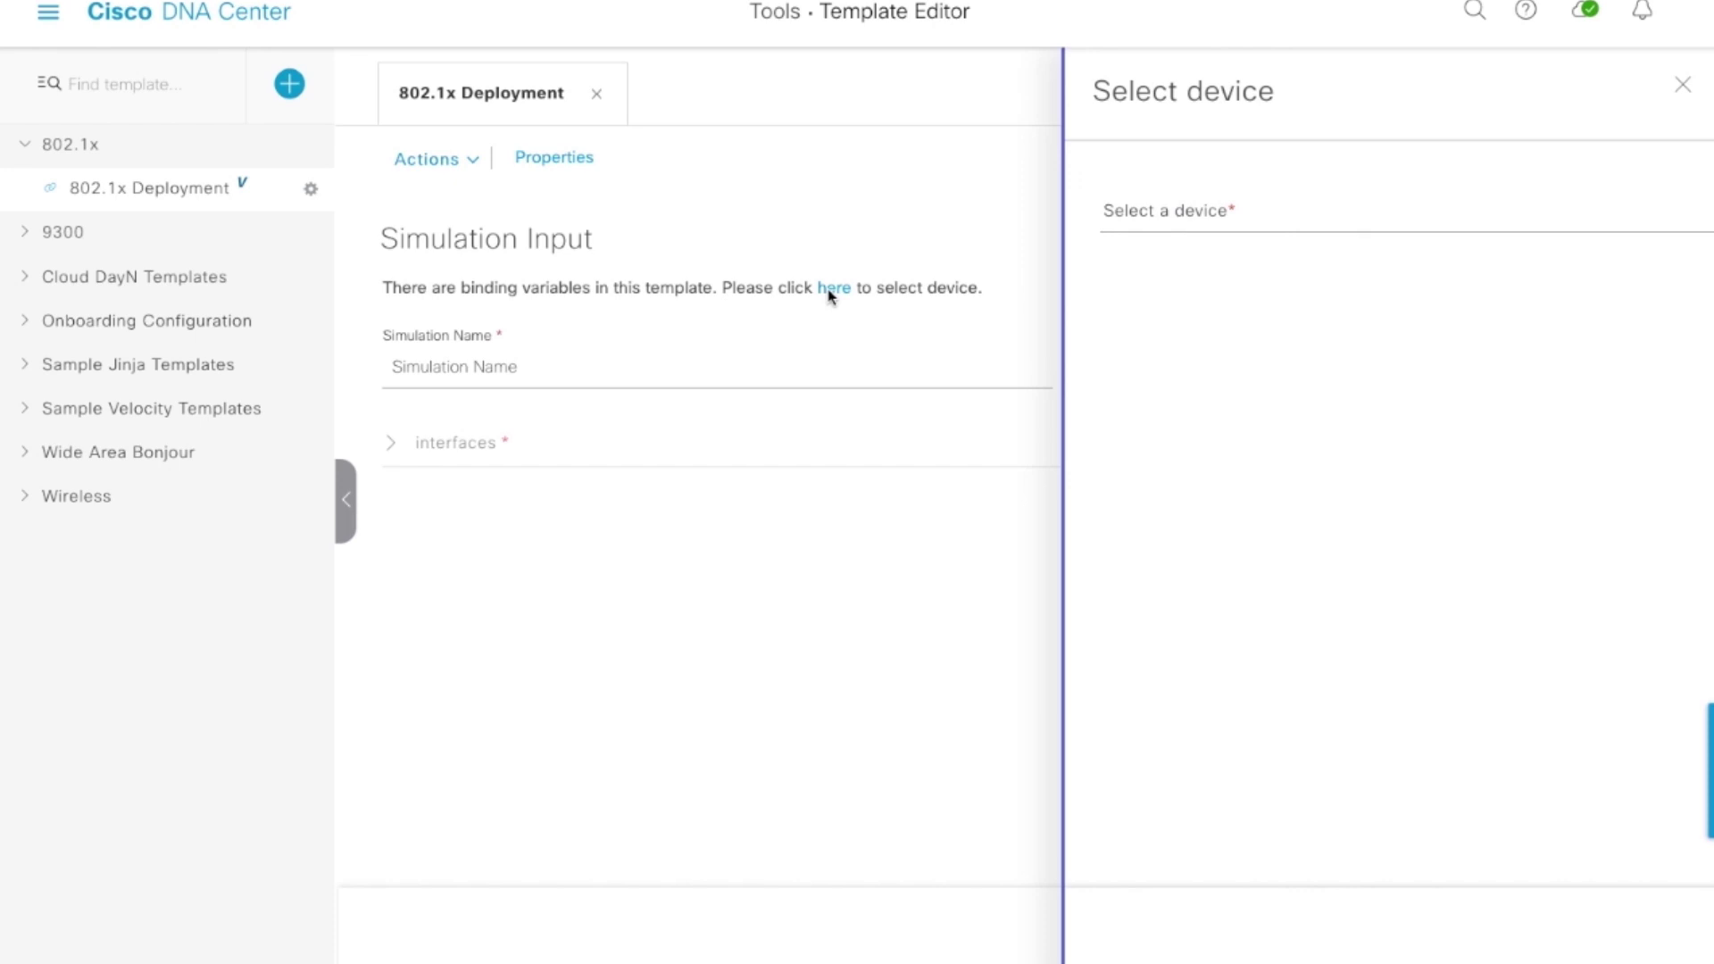
pyautogui.click(1018, 211)
pyautogui.click(926, 424)
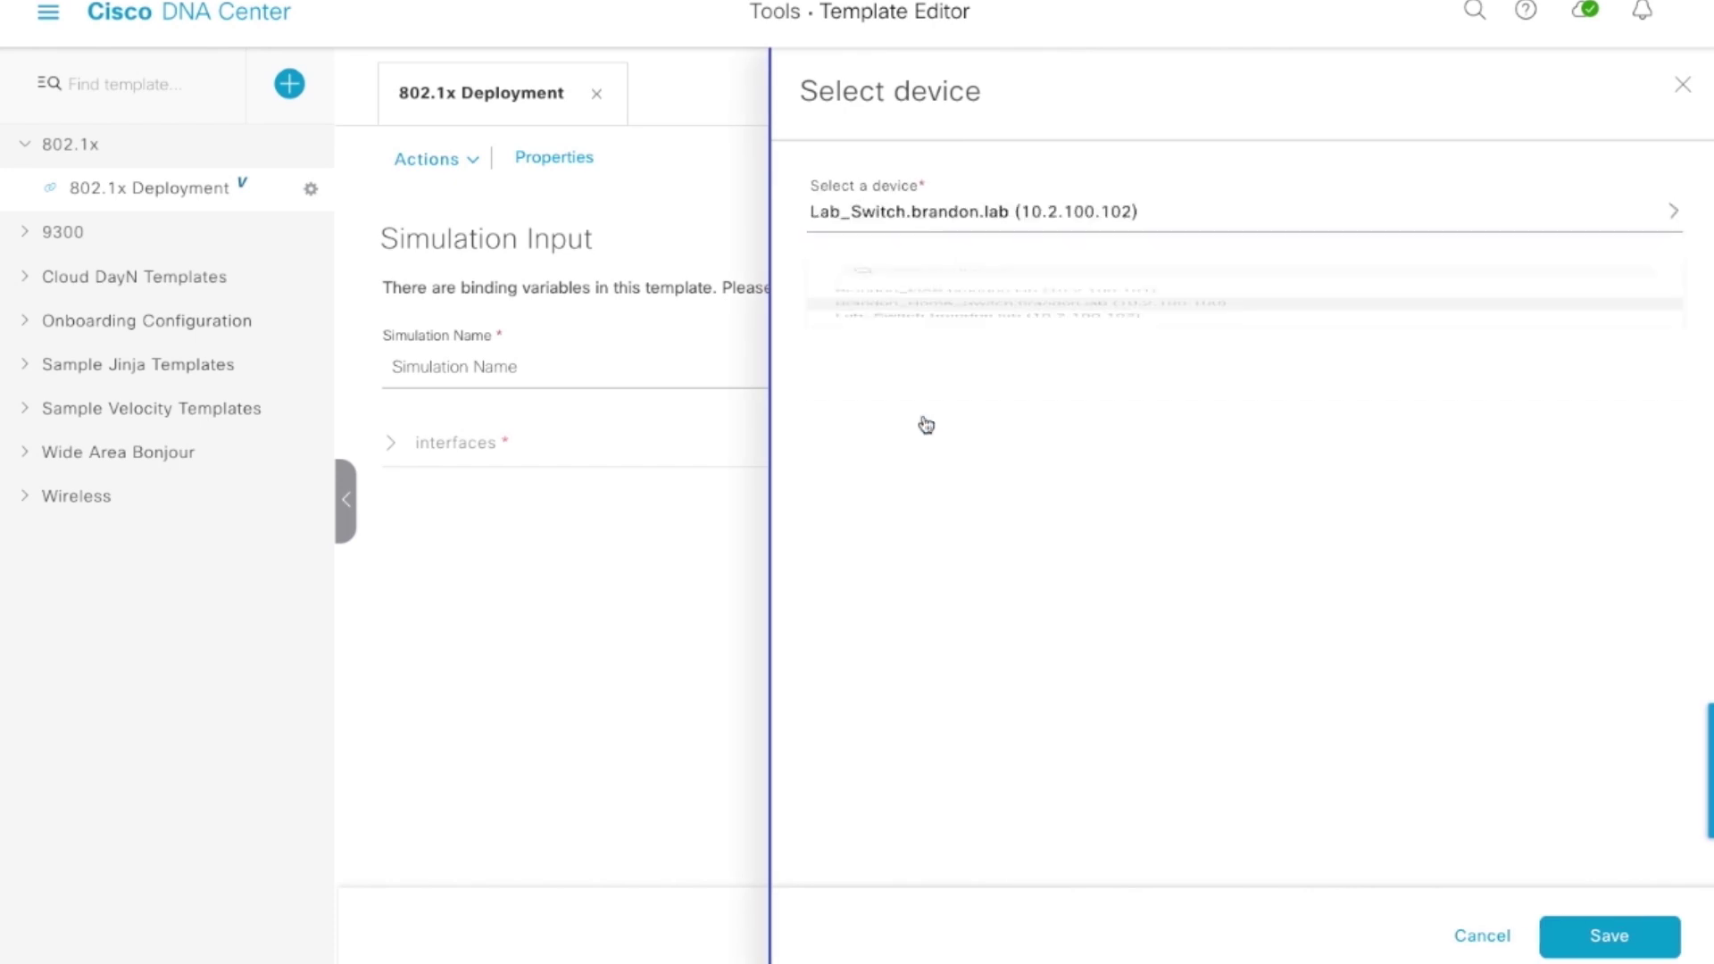
pyautogui.click(1588, 930)
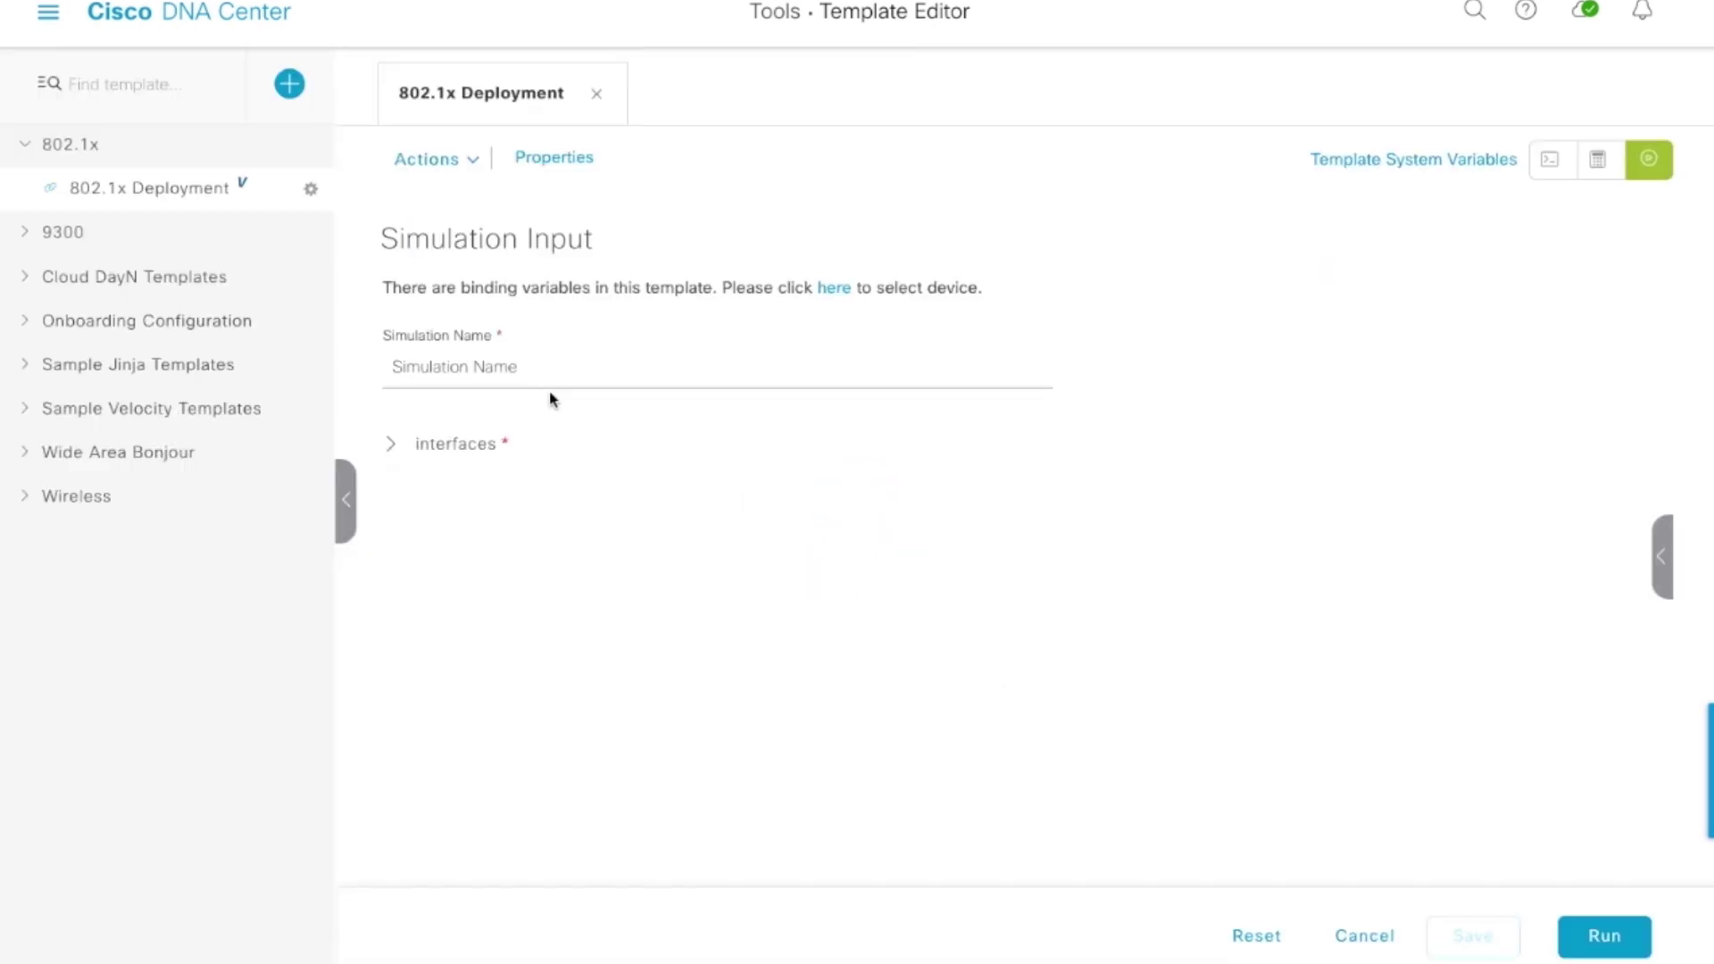
# Step: Name the simulation 'Test', select GigabitEthernet1/0/1, 1/0/10 and 1/0/11, and run it
pyautogui.click(546, 353)
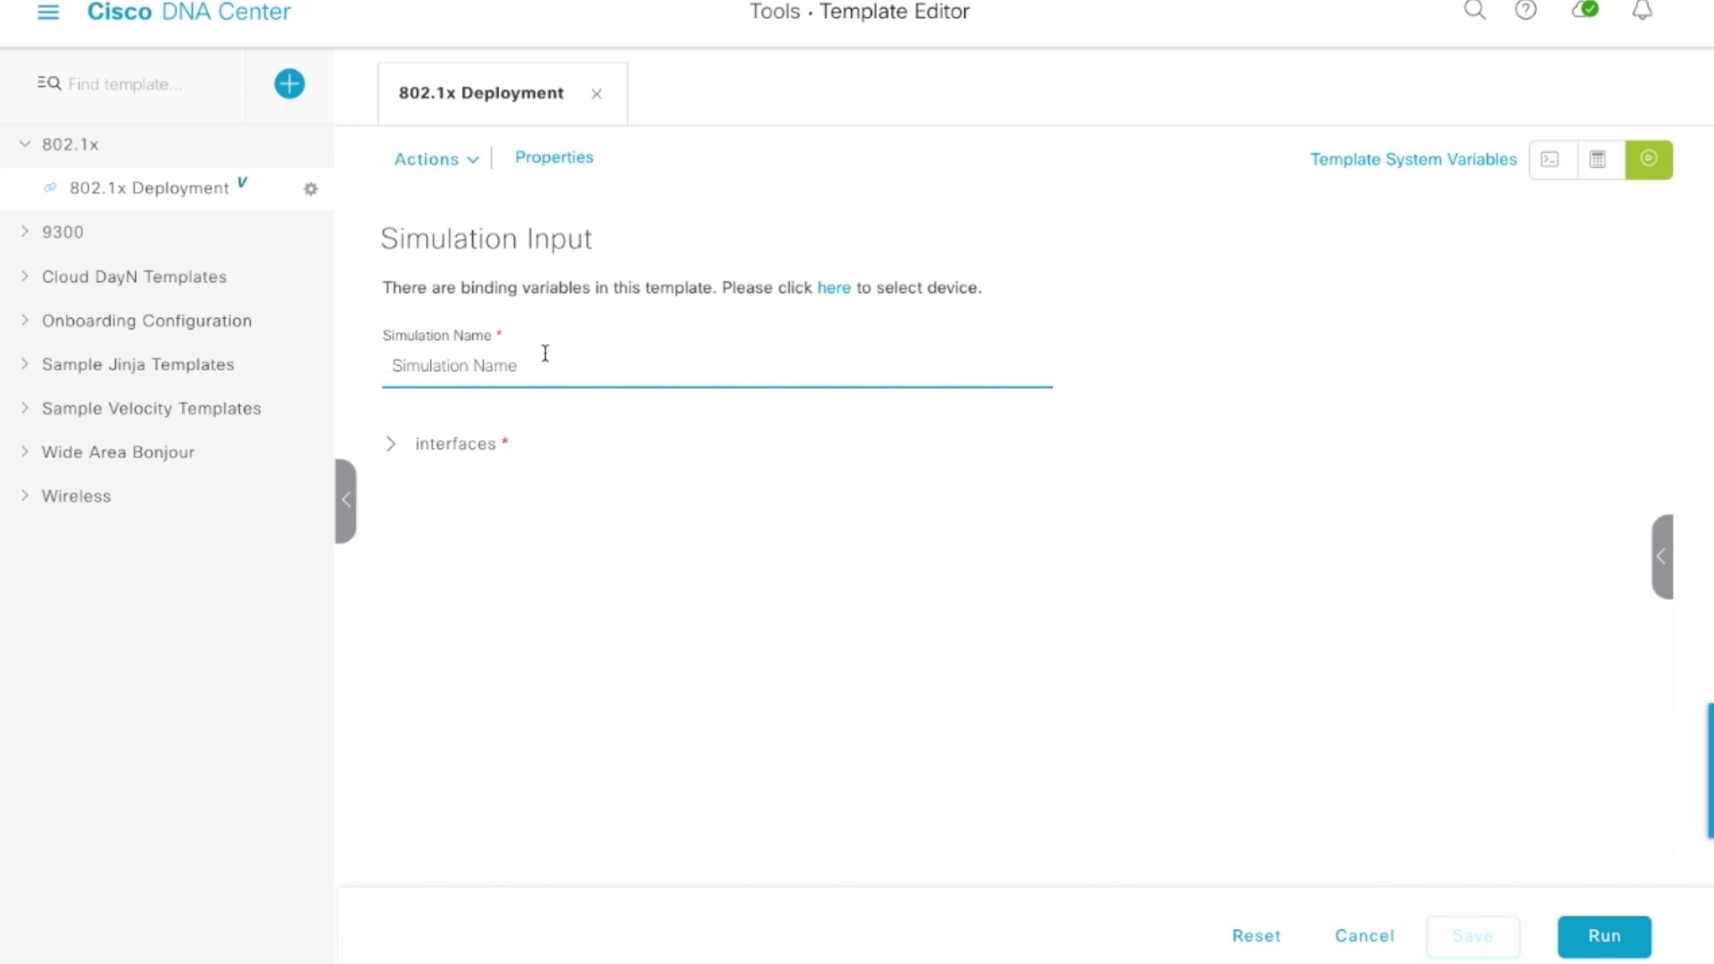
pyautogui.write('Test')
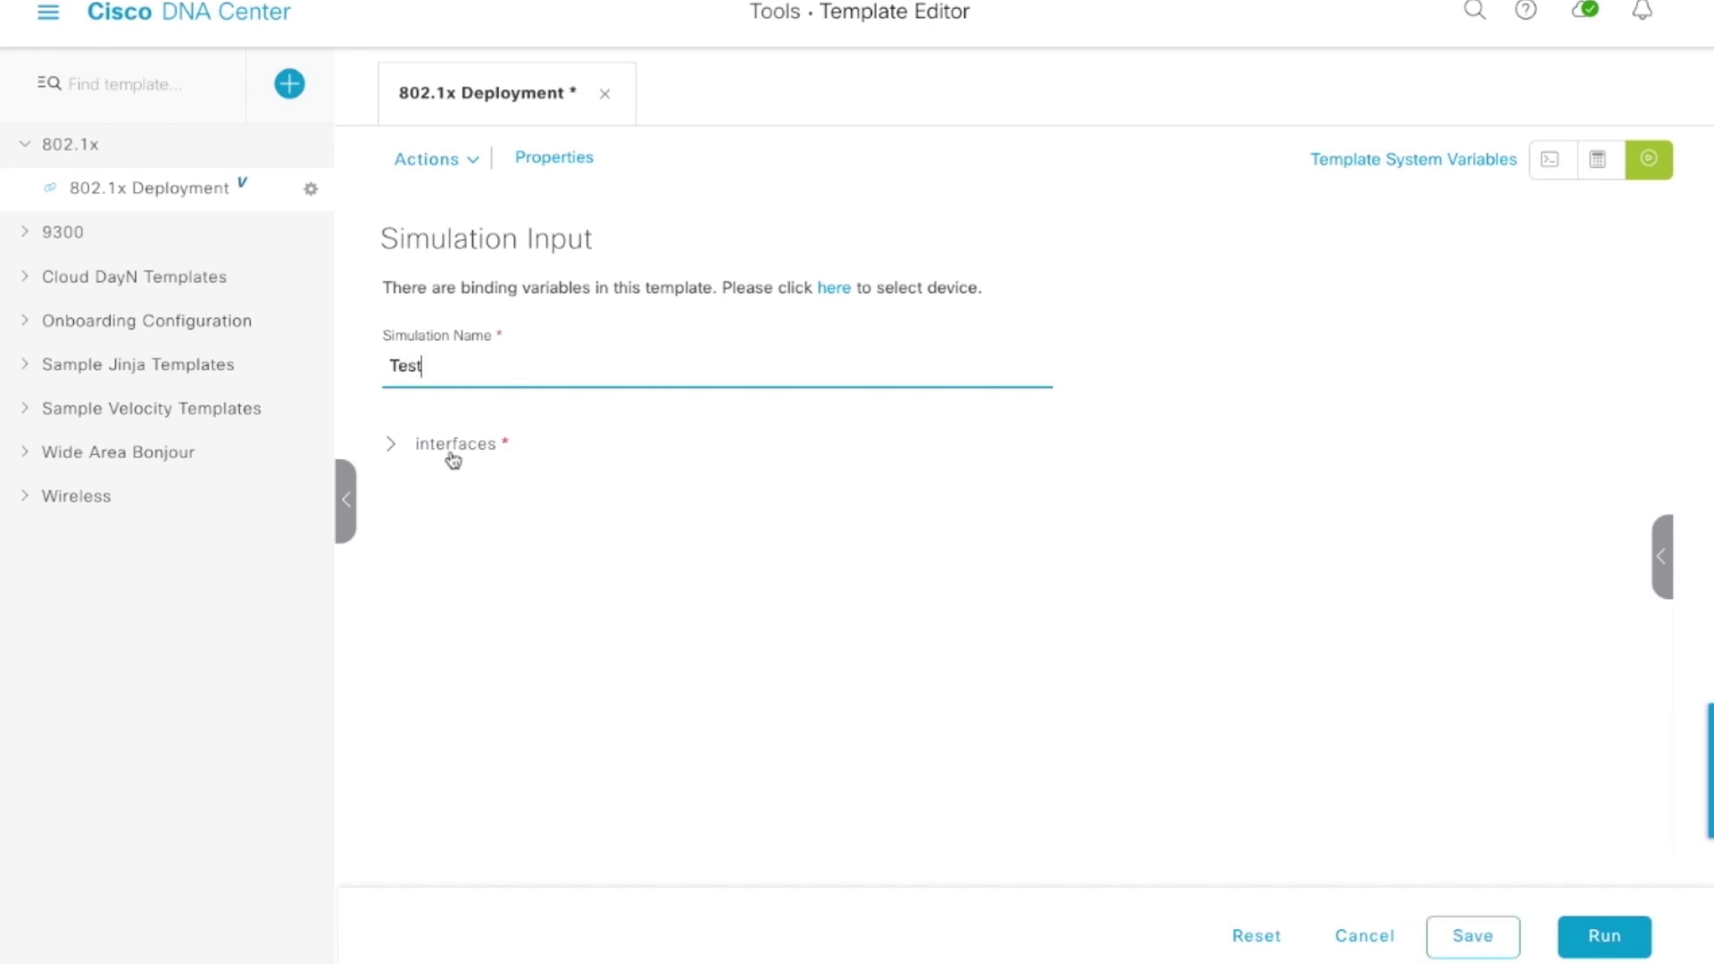
pyautogui.click(433, 456)
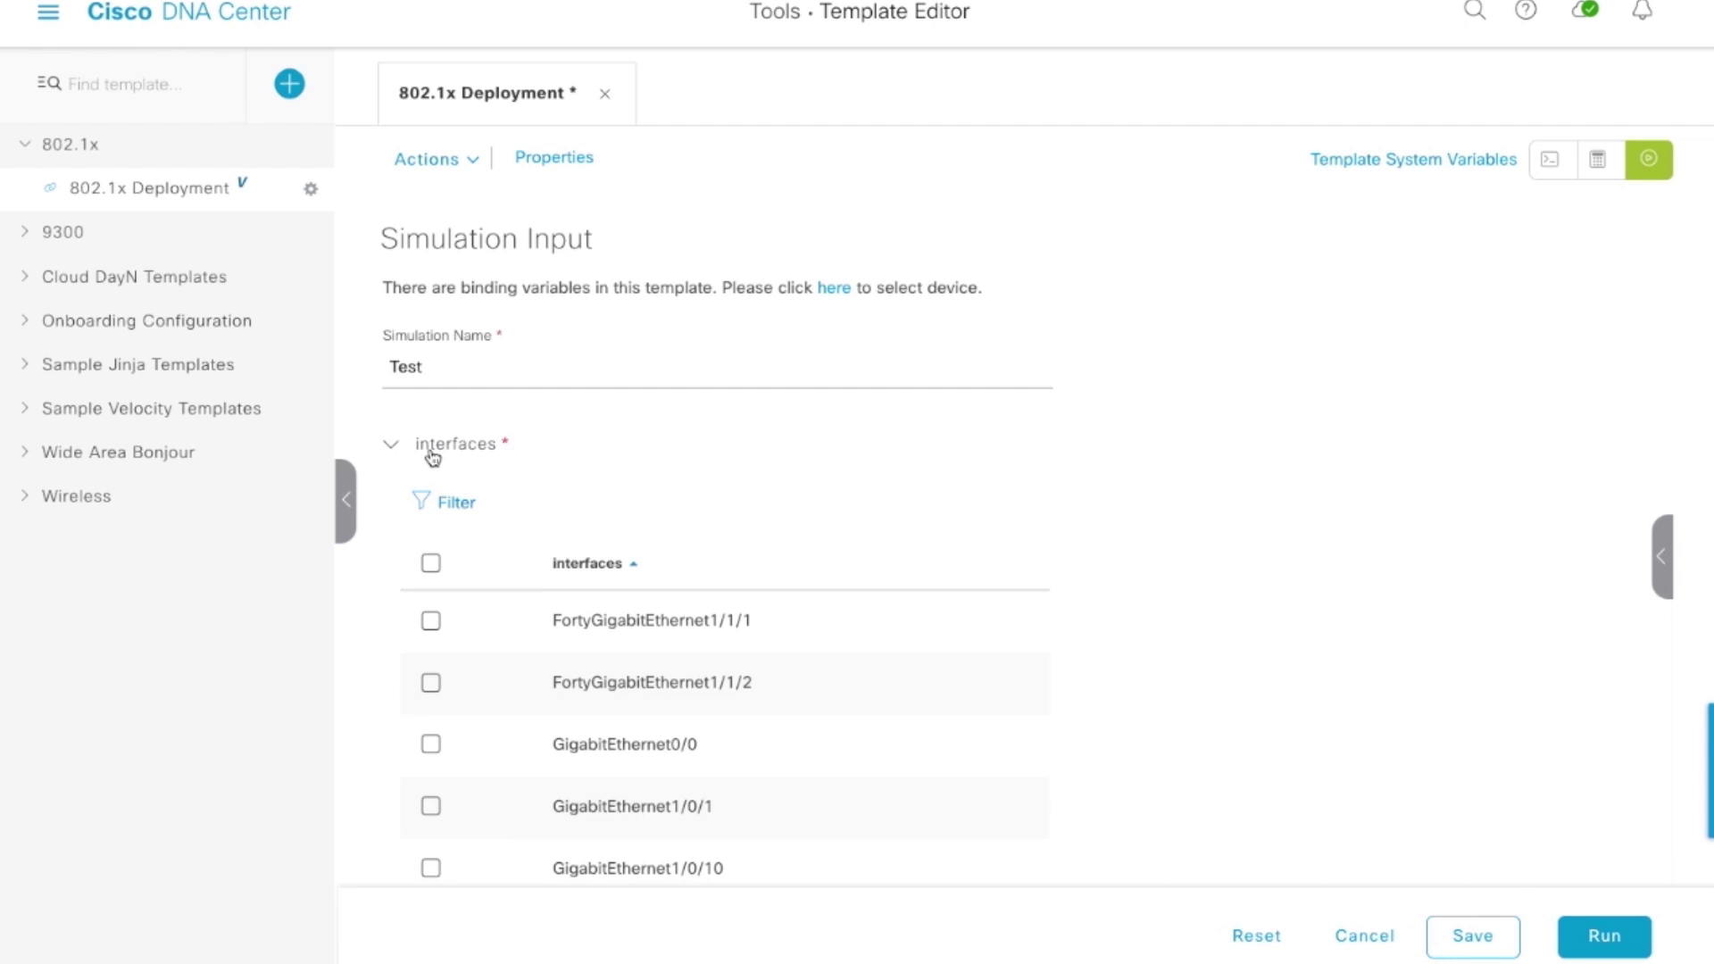
pyautogui.scroll(-1, 432, 455)
pyautogui.click(432, 720)
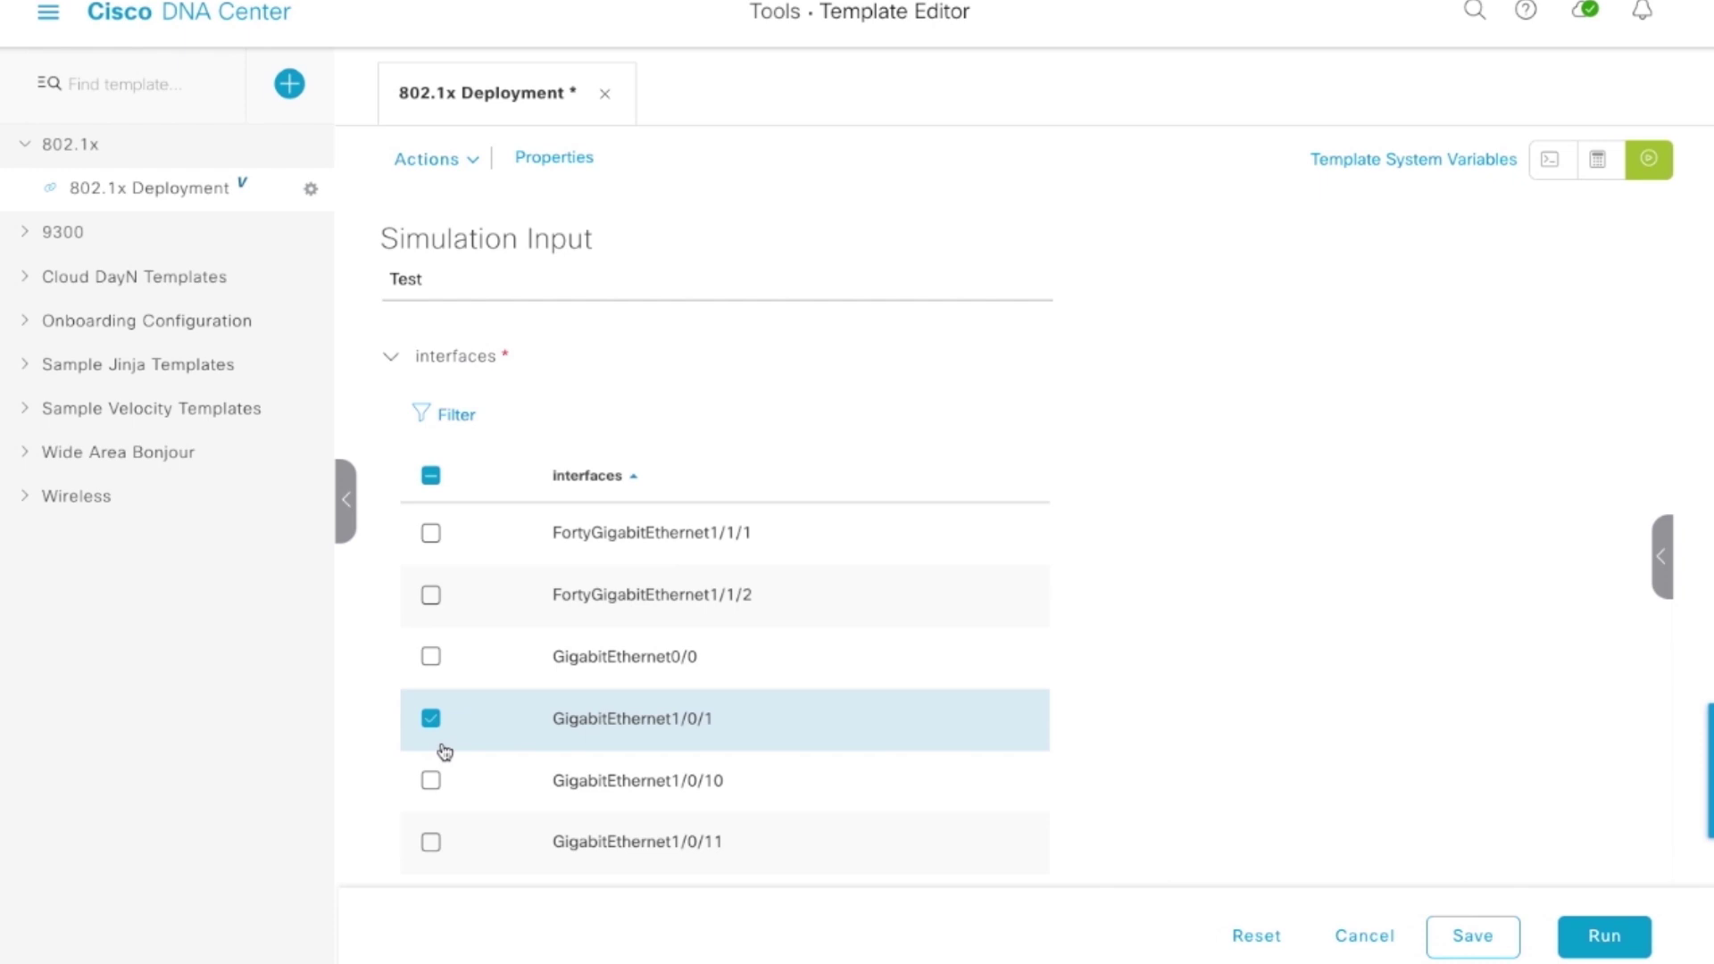
pyautogui.click(431, 780)
pyautogui.click(431, 842)
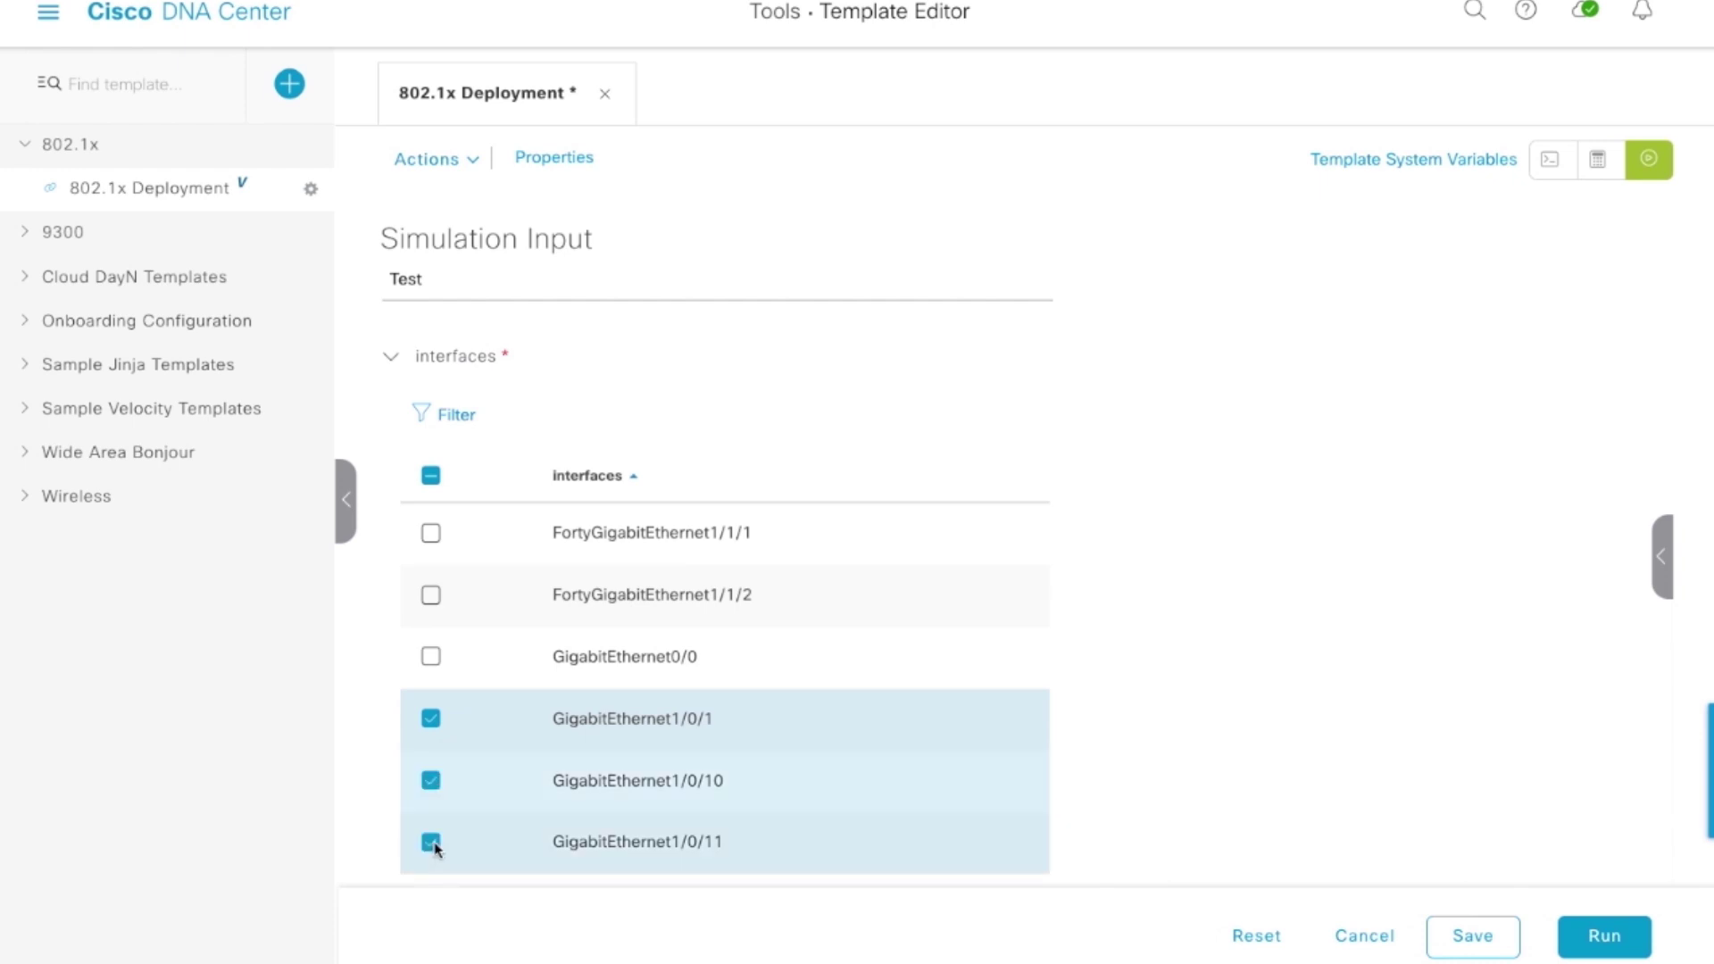
pyautogui.click(1600, 939)
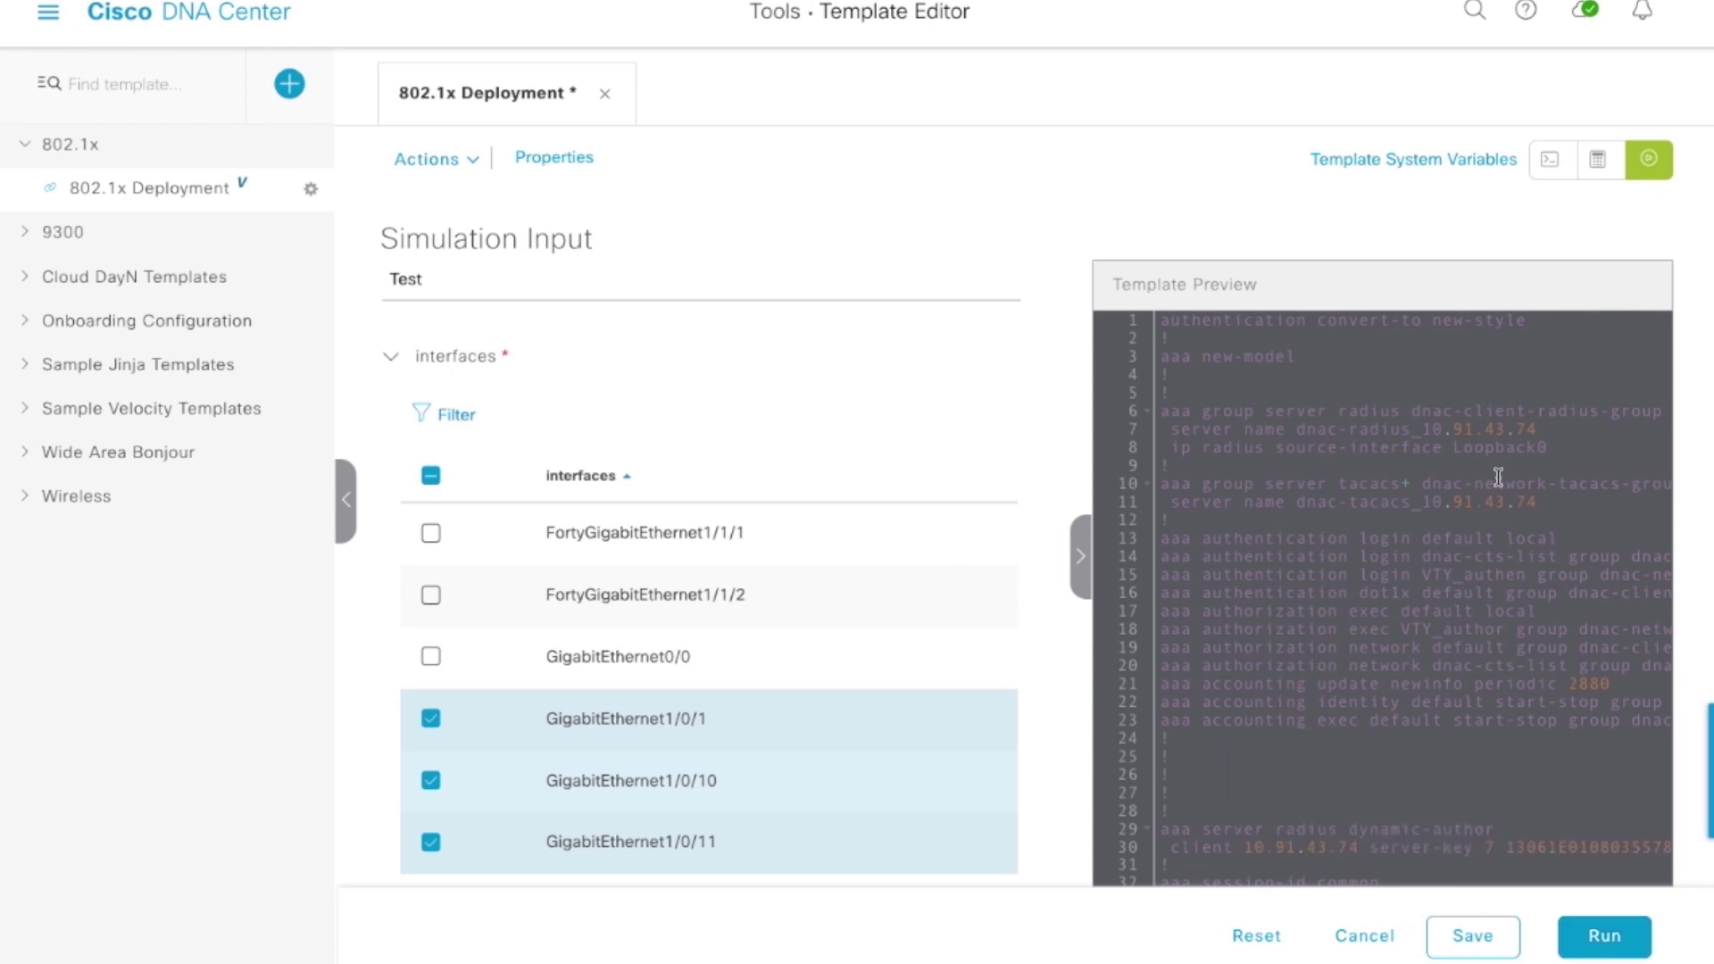
# Step: Scroll through the Template Preview to review the simulated 802.1x configuration
pyautogui.scroll(-20, 1408, 478)
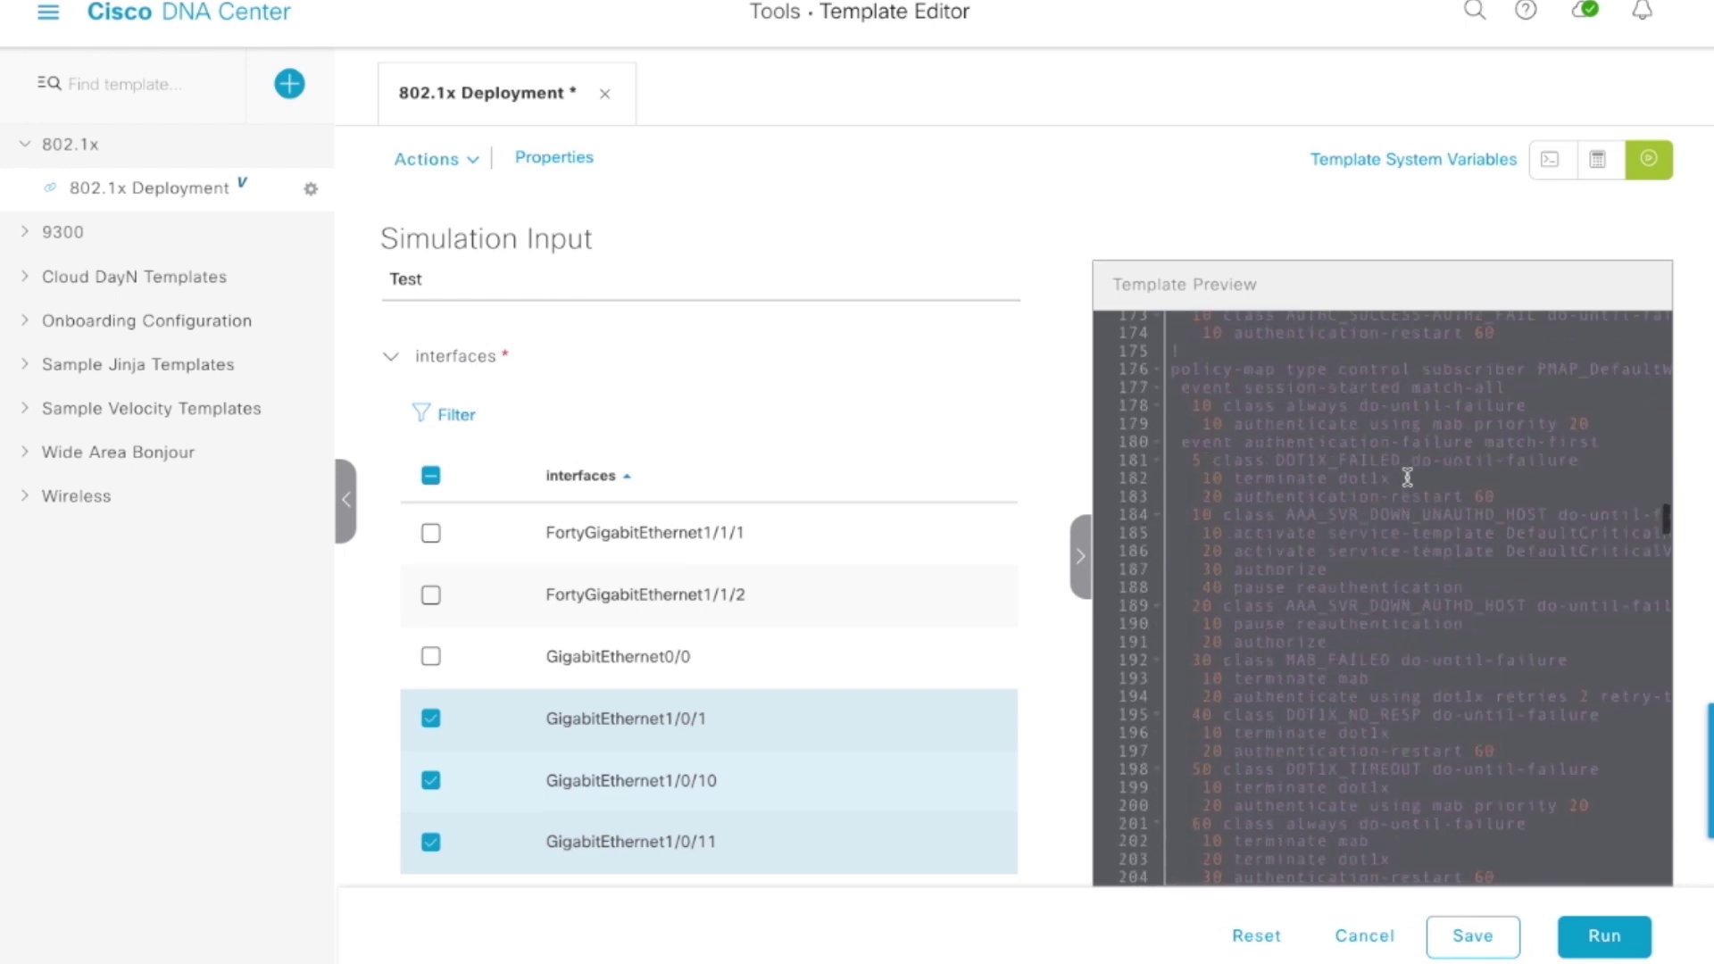
pyautogui.scroll(-20, 1408, 477)
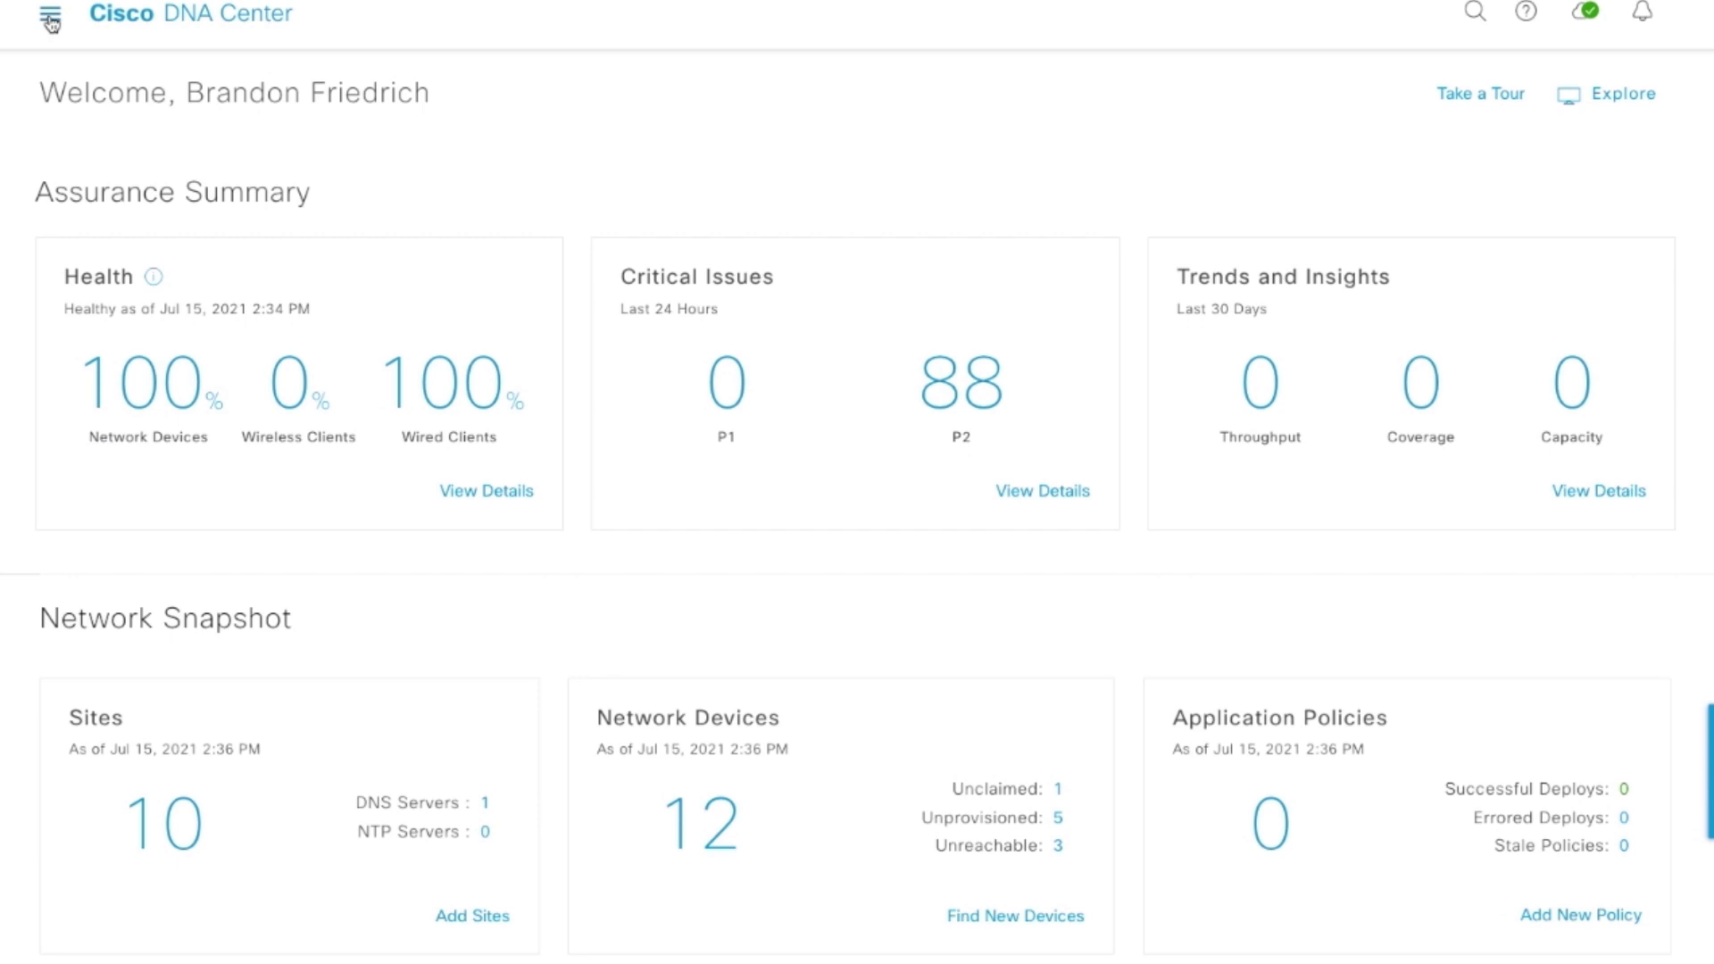
# Step: On Network Profiles, check the 802.1x_Deployment profile's template, then view its assigned sites
pyautogui.click(51, 22)
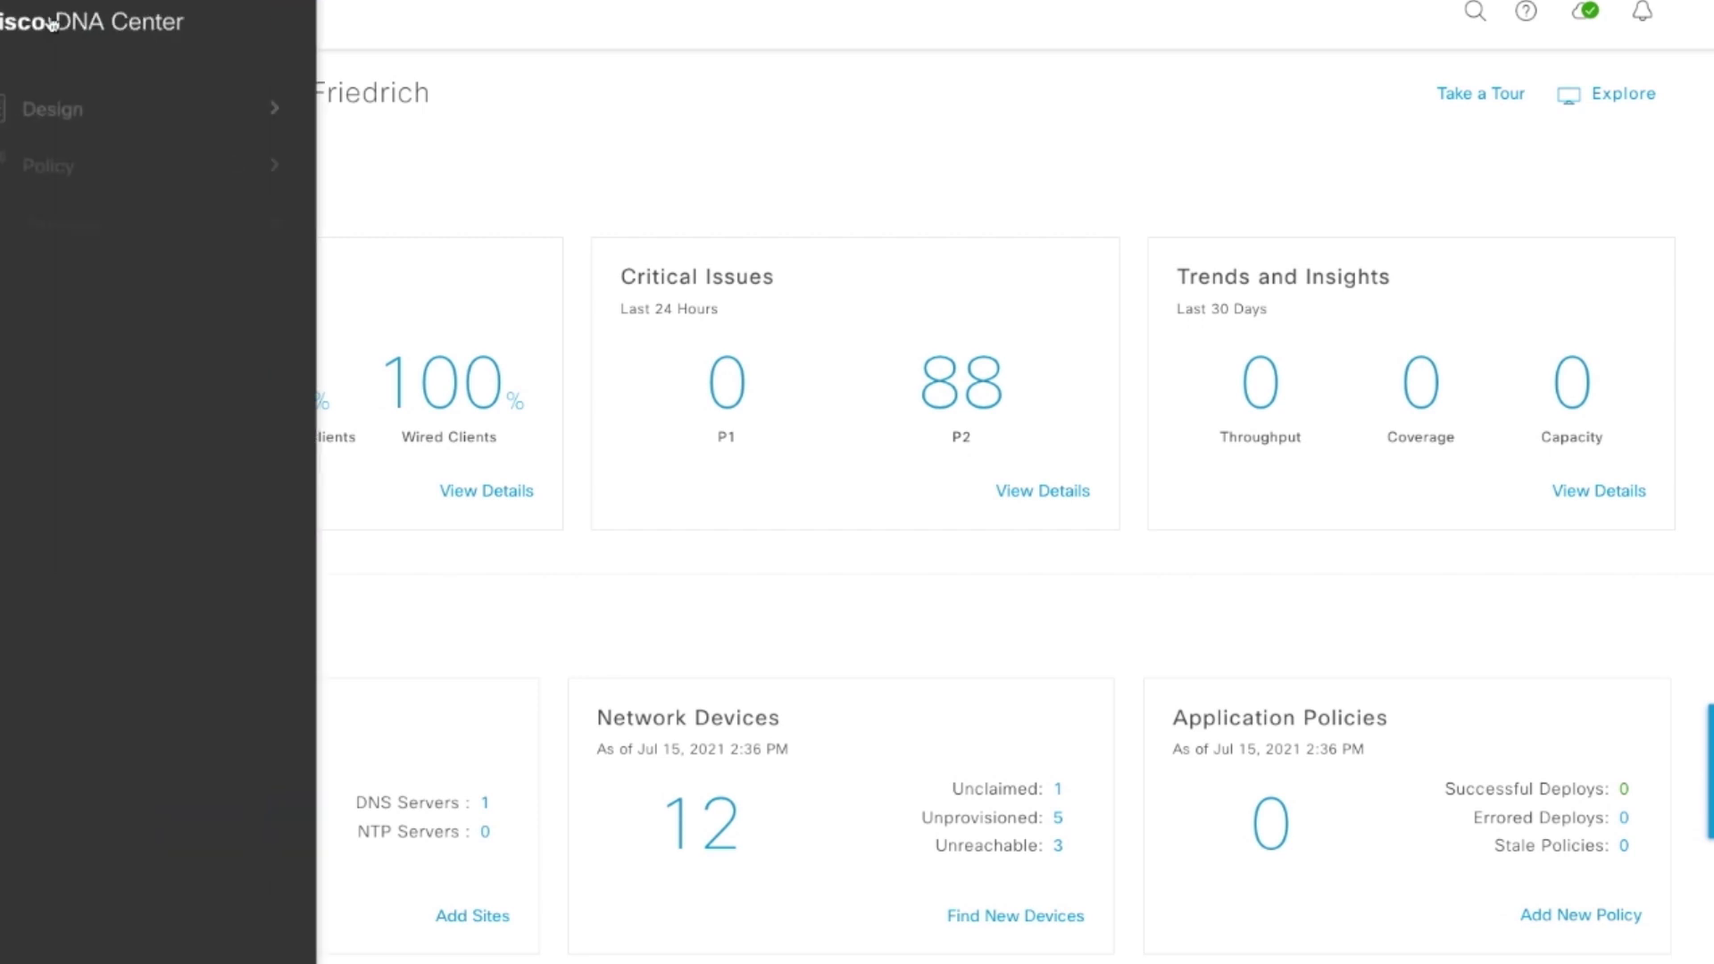
pyautogui.moveTo(76, 106)
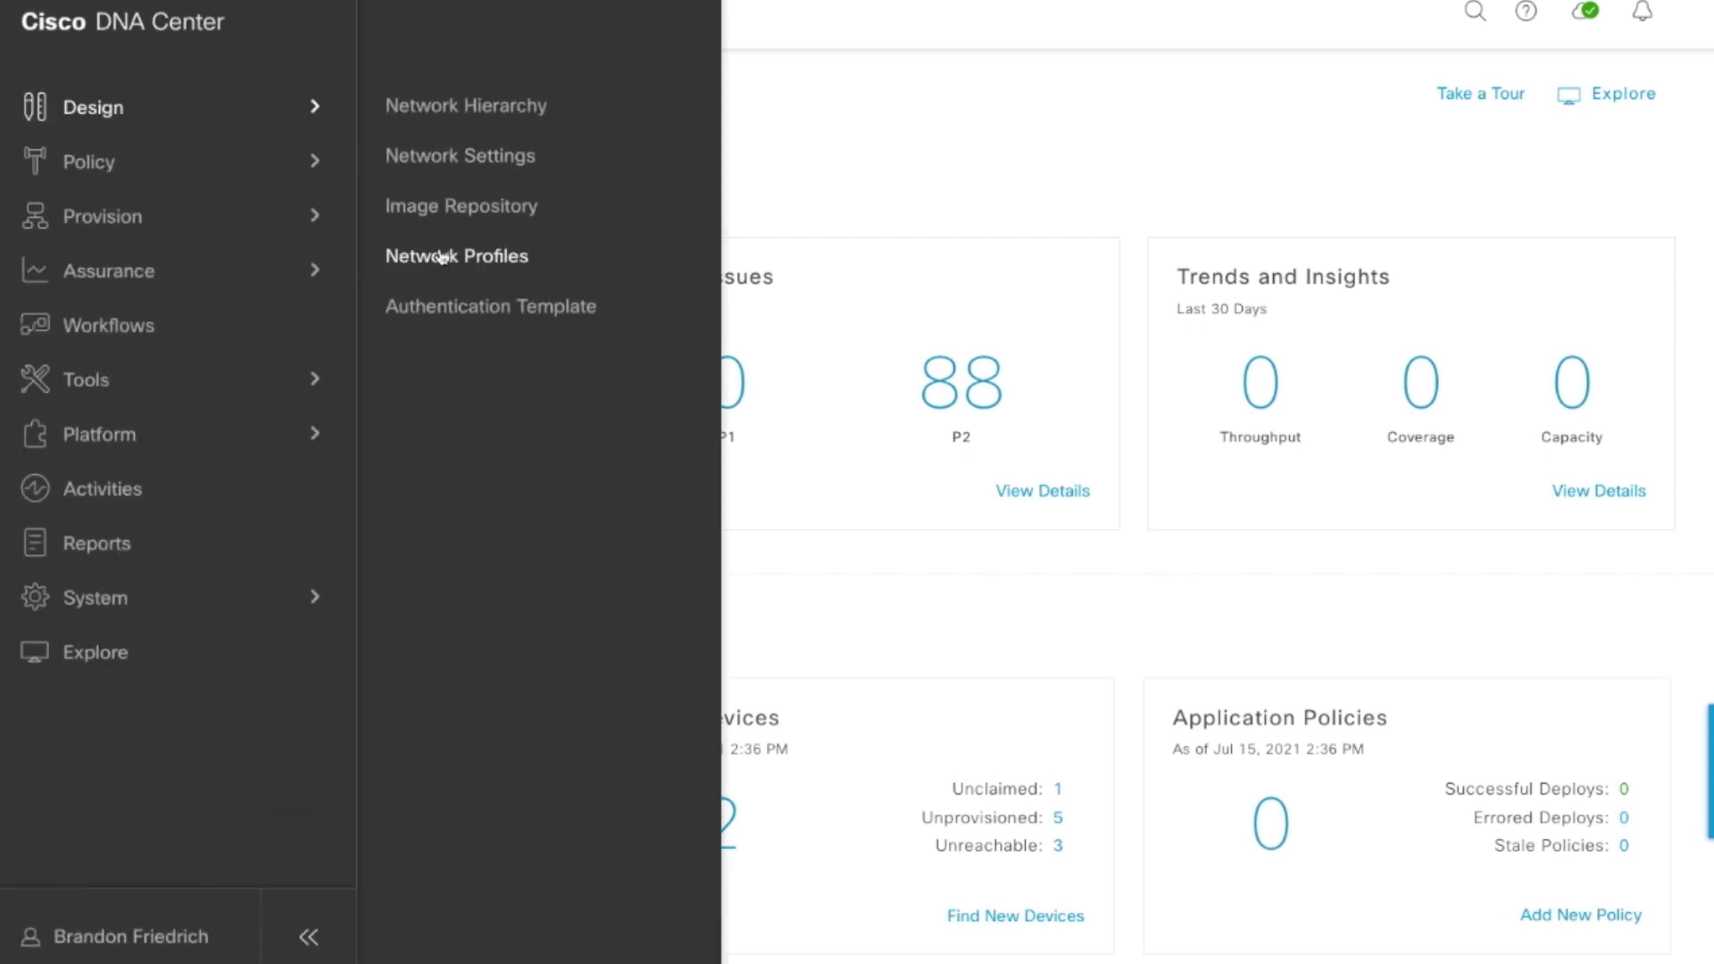
pyautogui.click(443, 255)
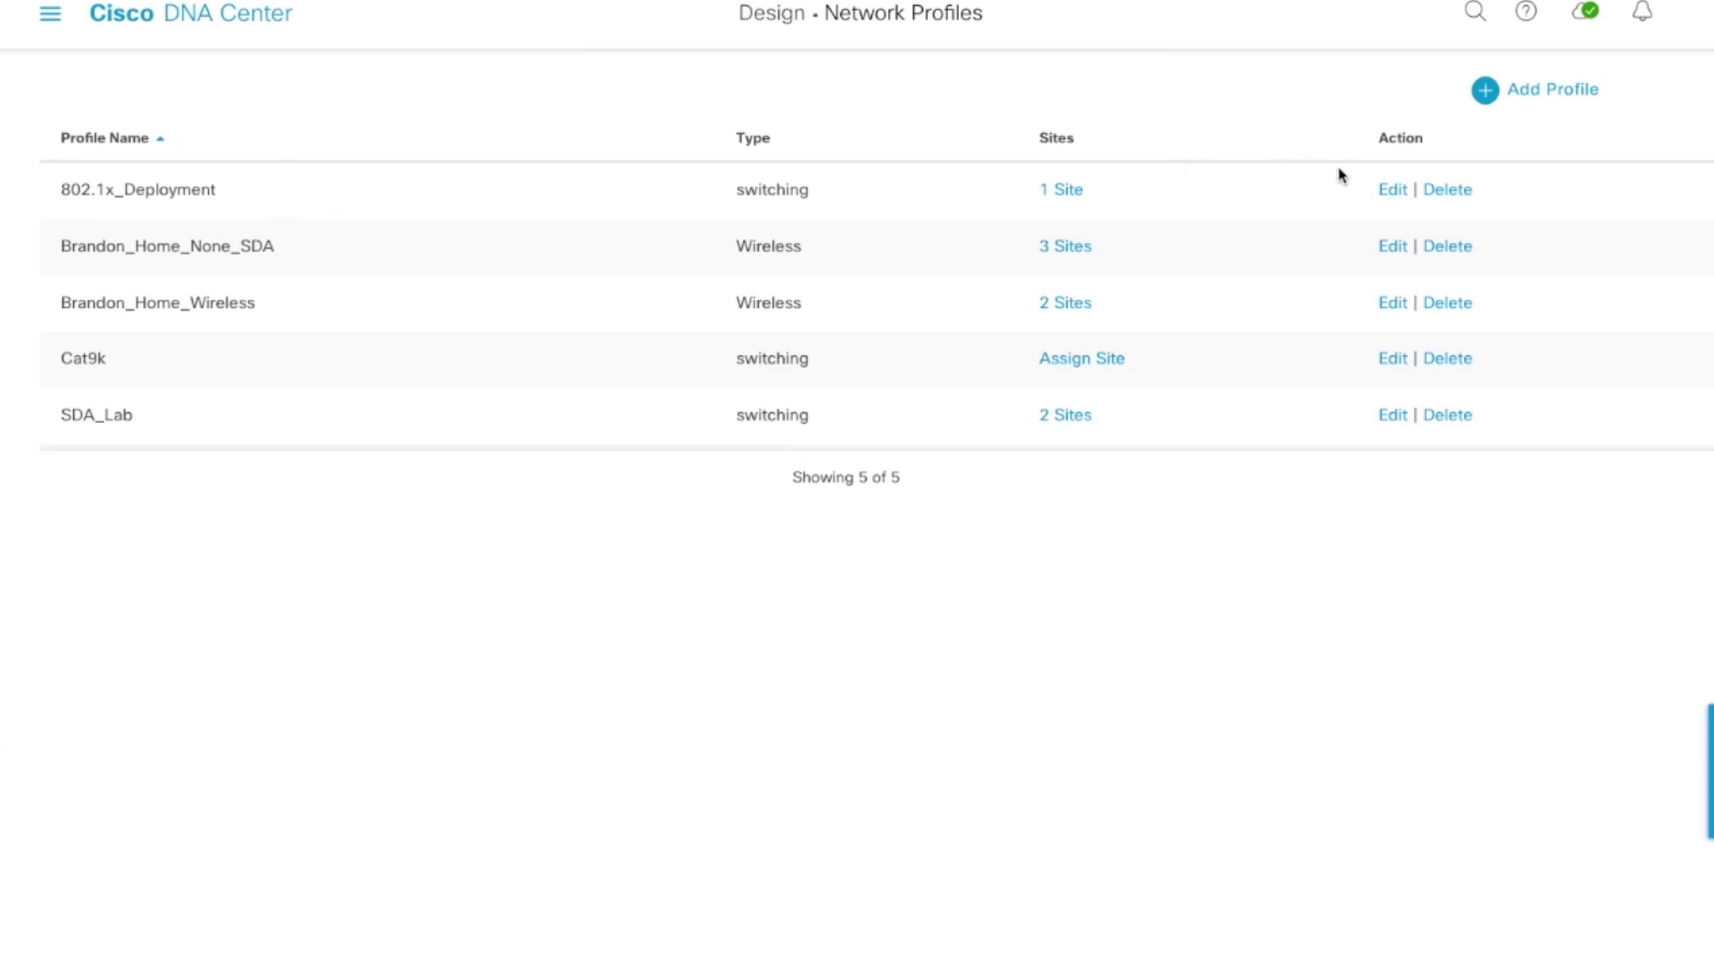
pyautogui.click(1391, 191)
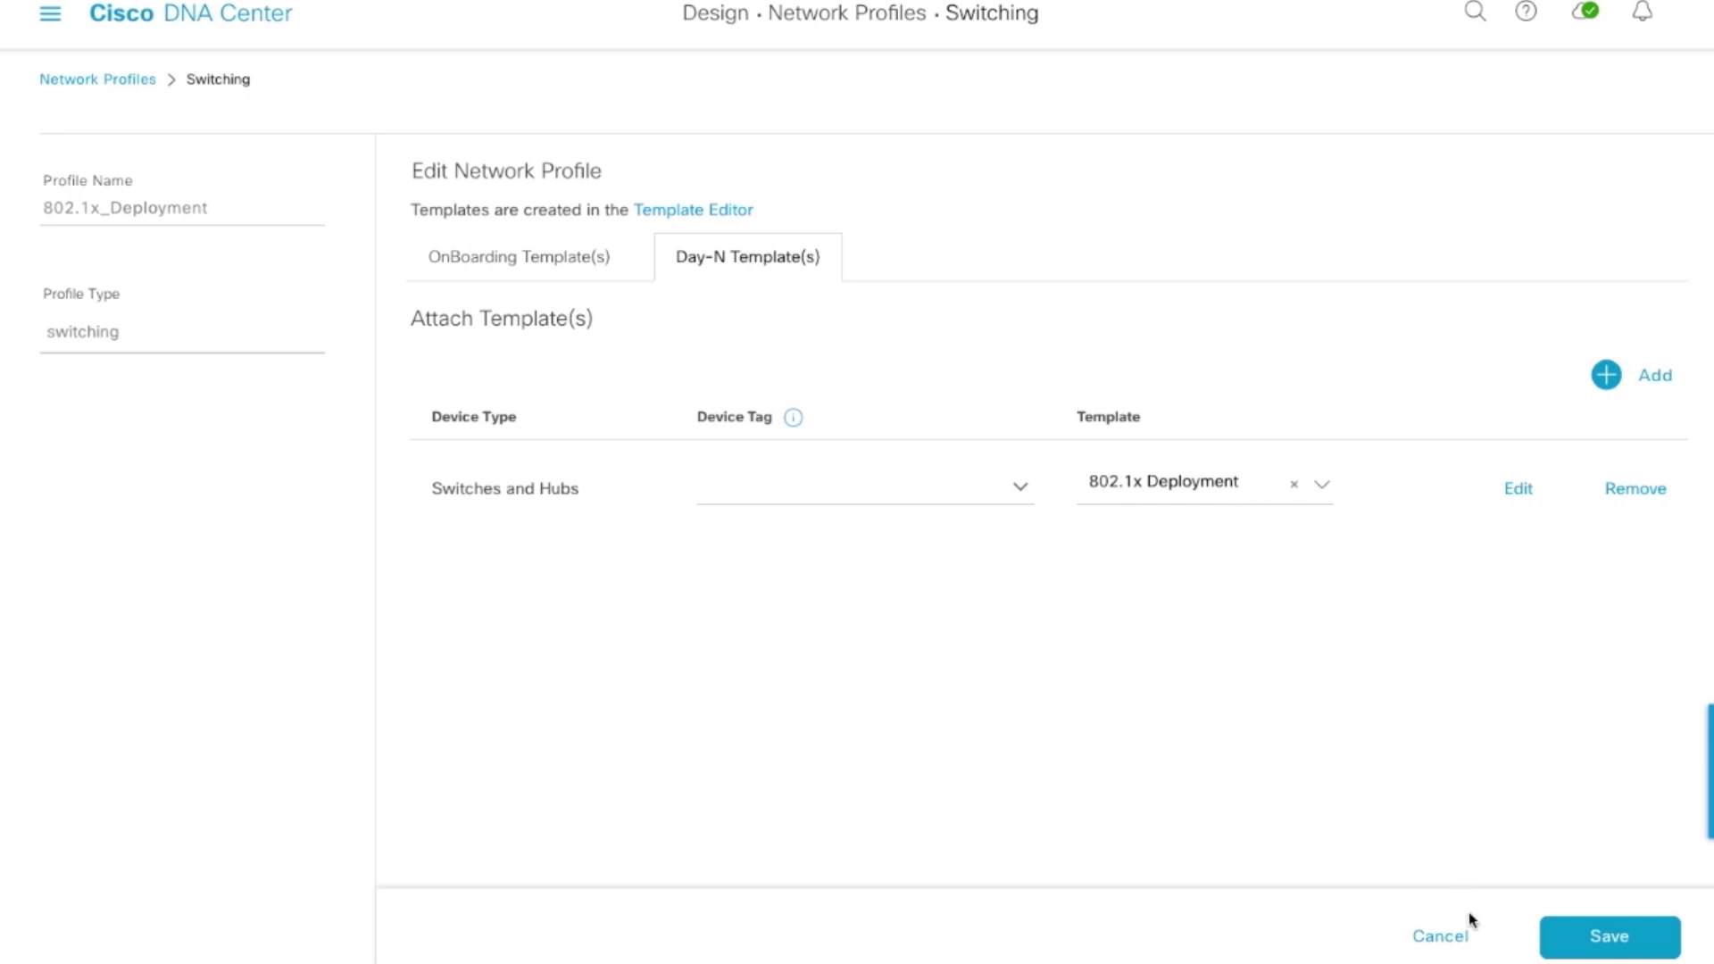
pyautogui.click(1451, 936)
pyautogui.click(1058, 187)
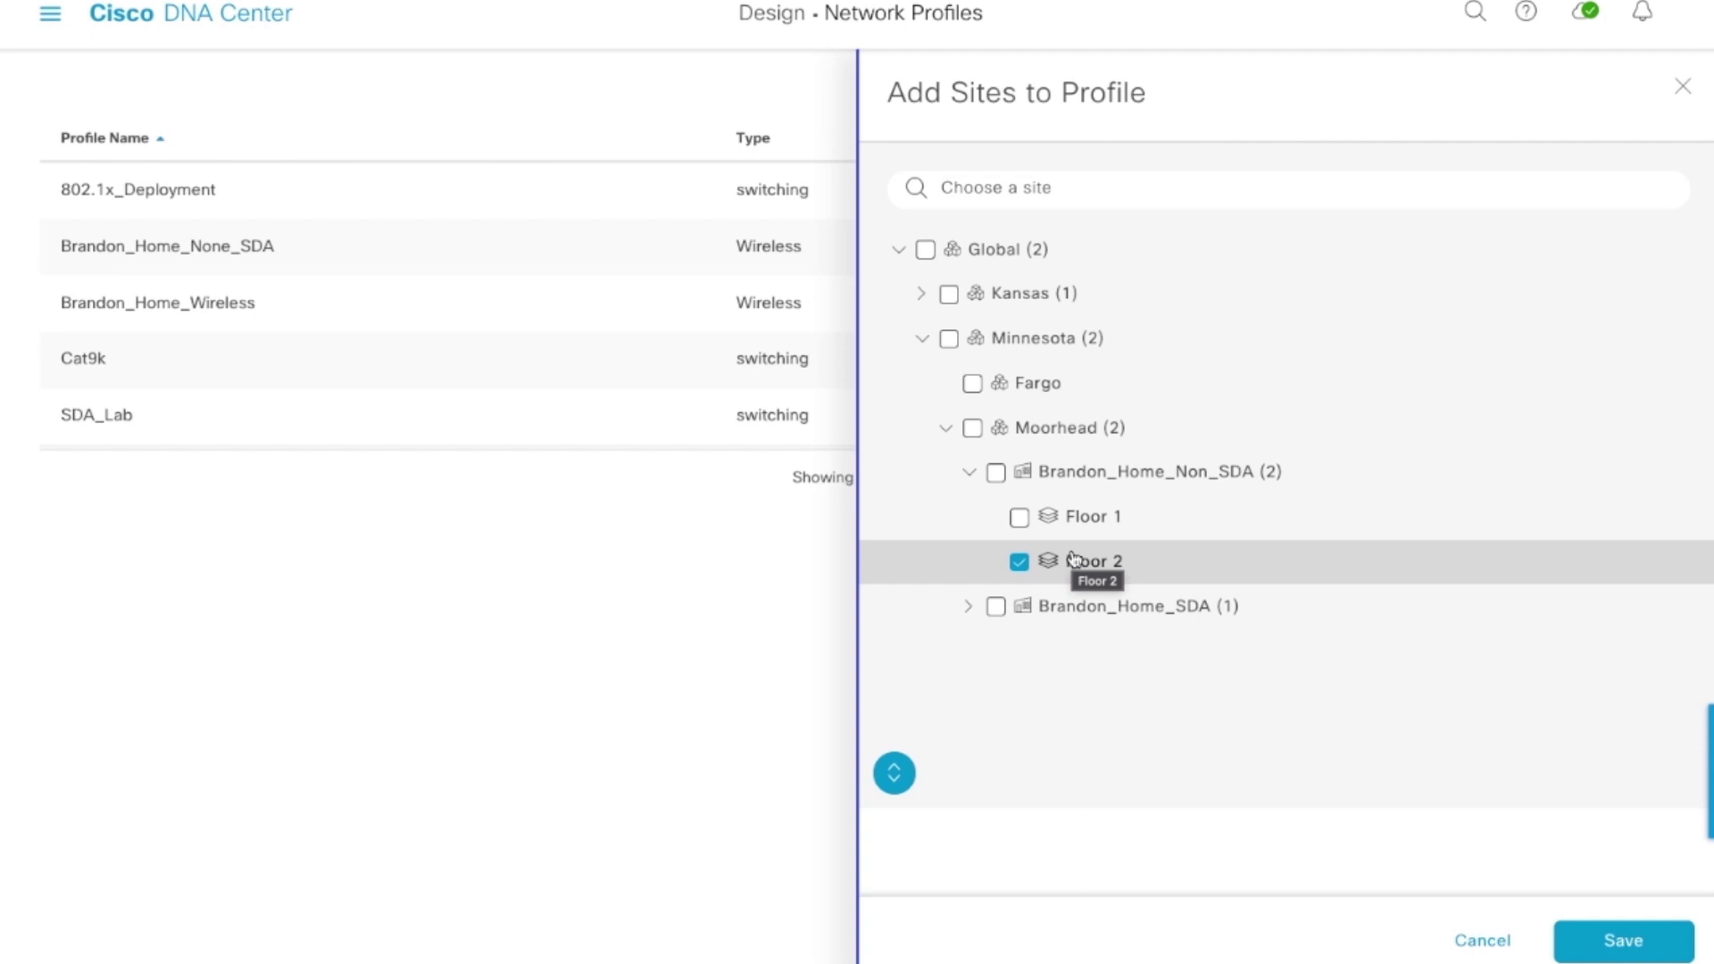
# Step: Close the sites dialog and list the Floor 2 devices in Provision > Inventory
pyautogui.click(1485, 945)
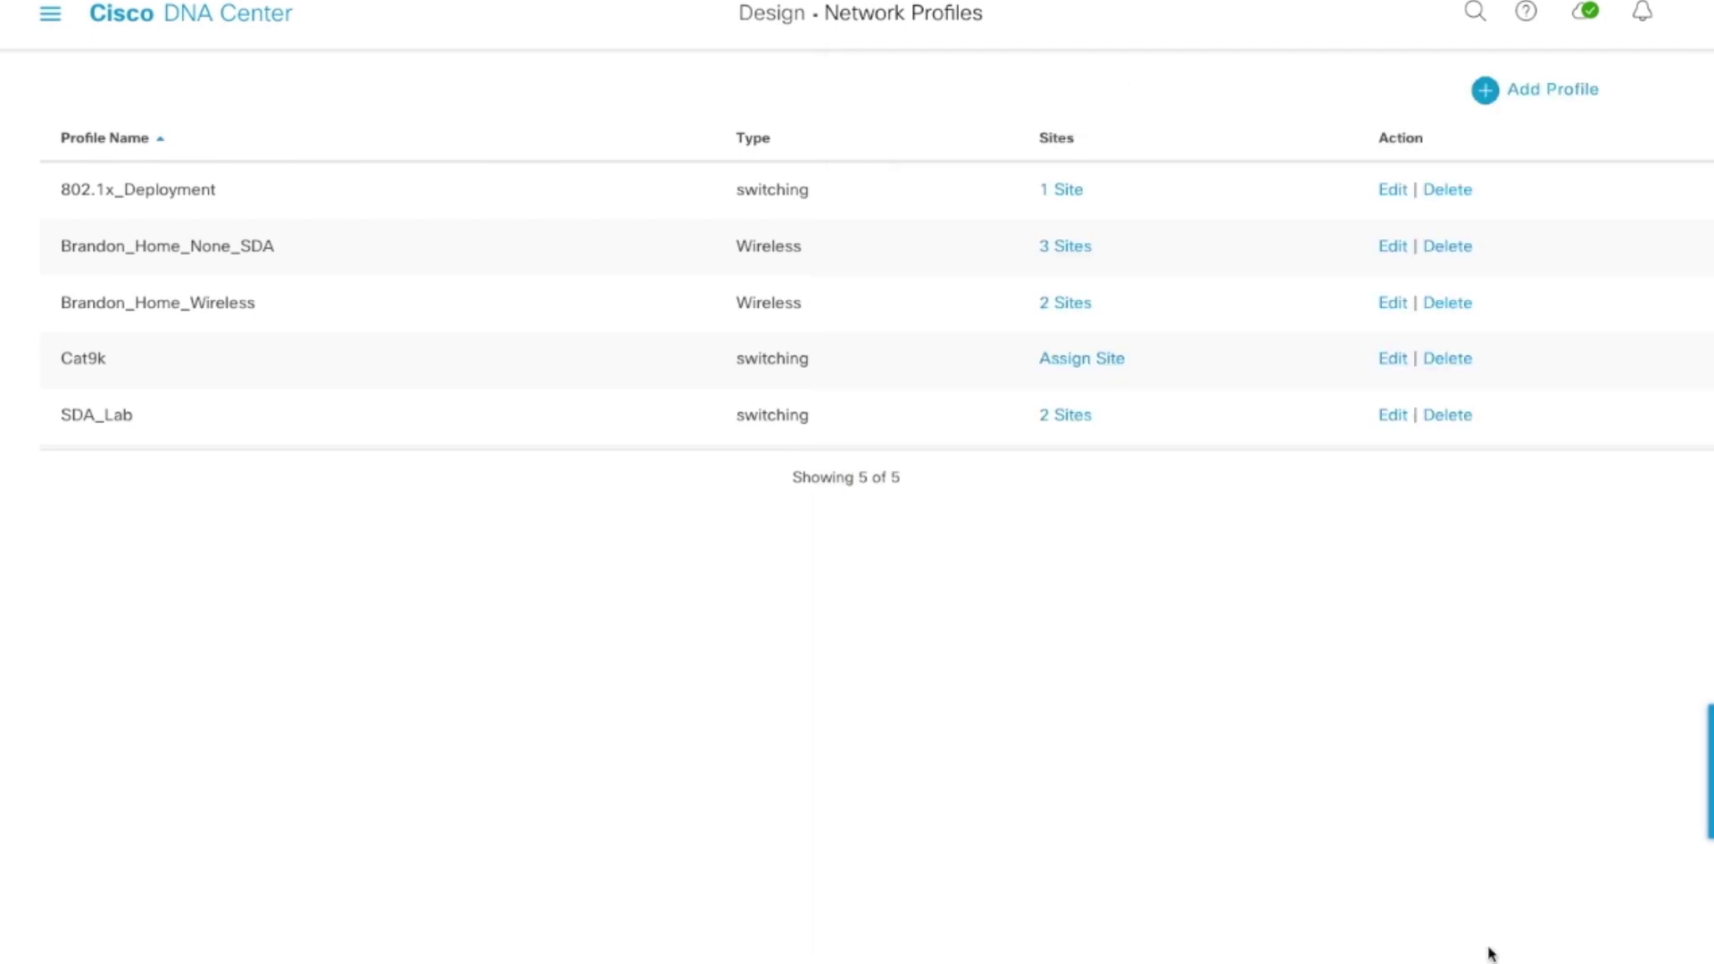
pyautogui.click(50, 13)
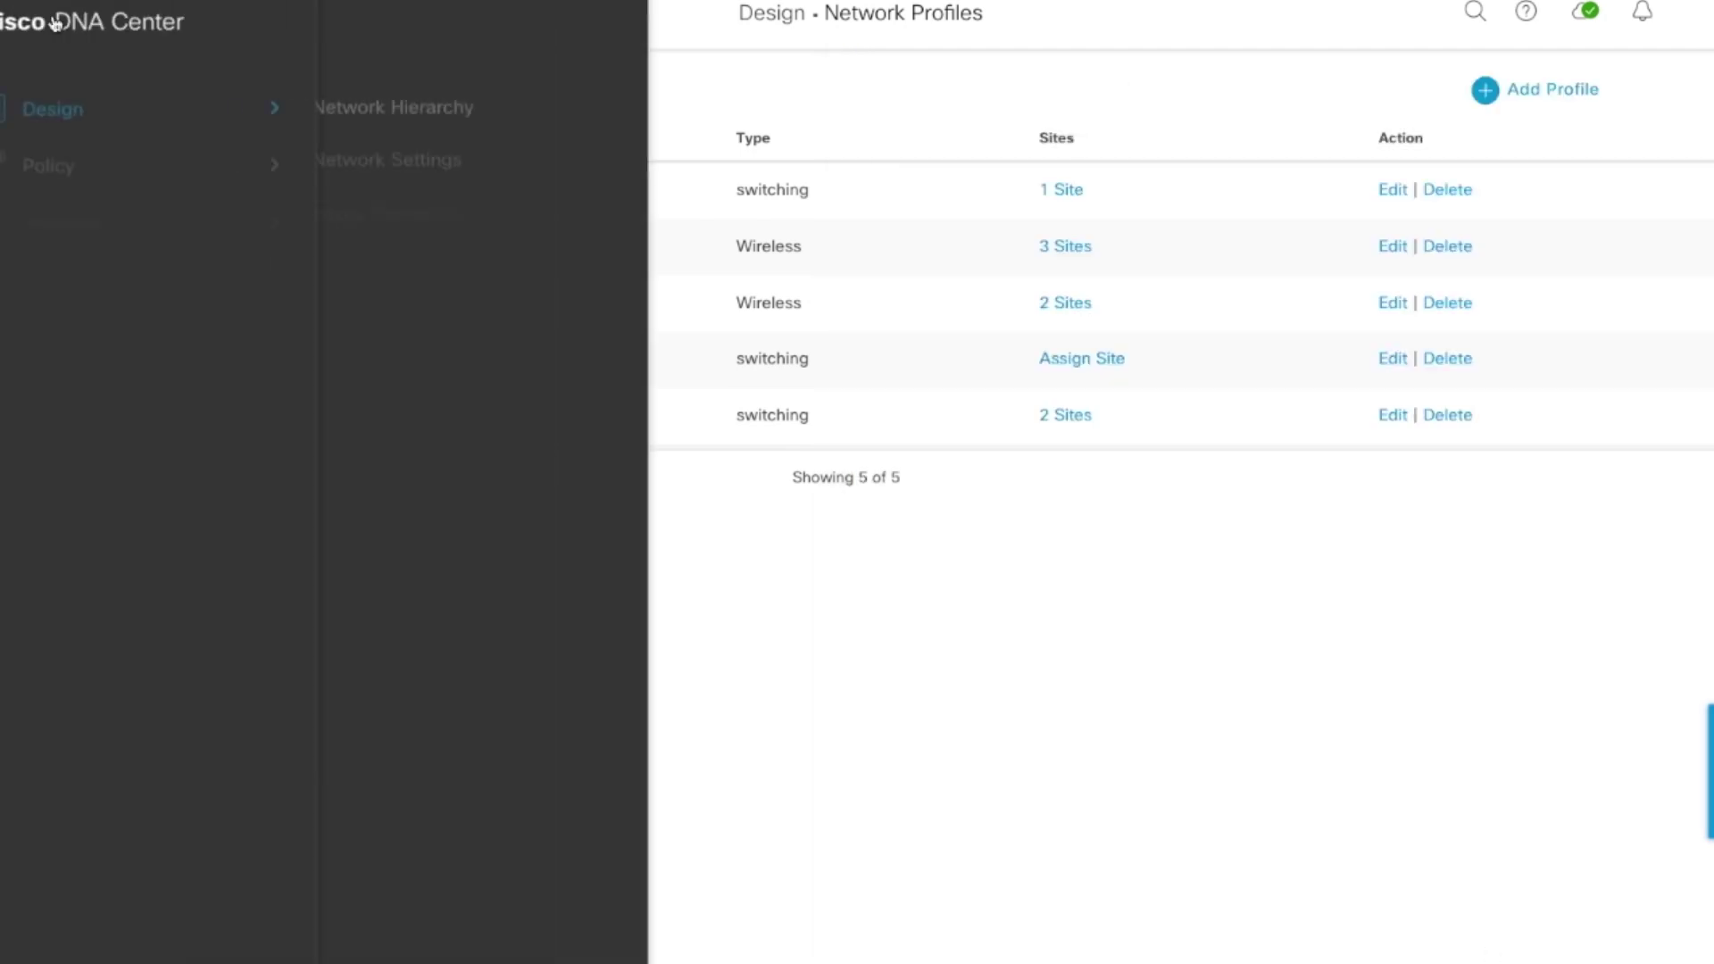
pyautogui.moveTo(99, 215)
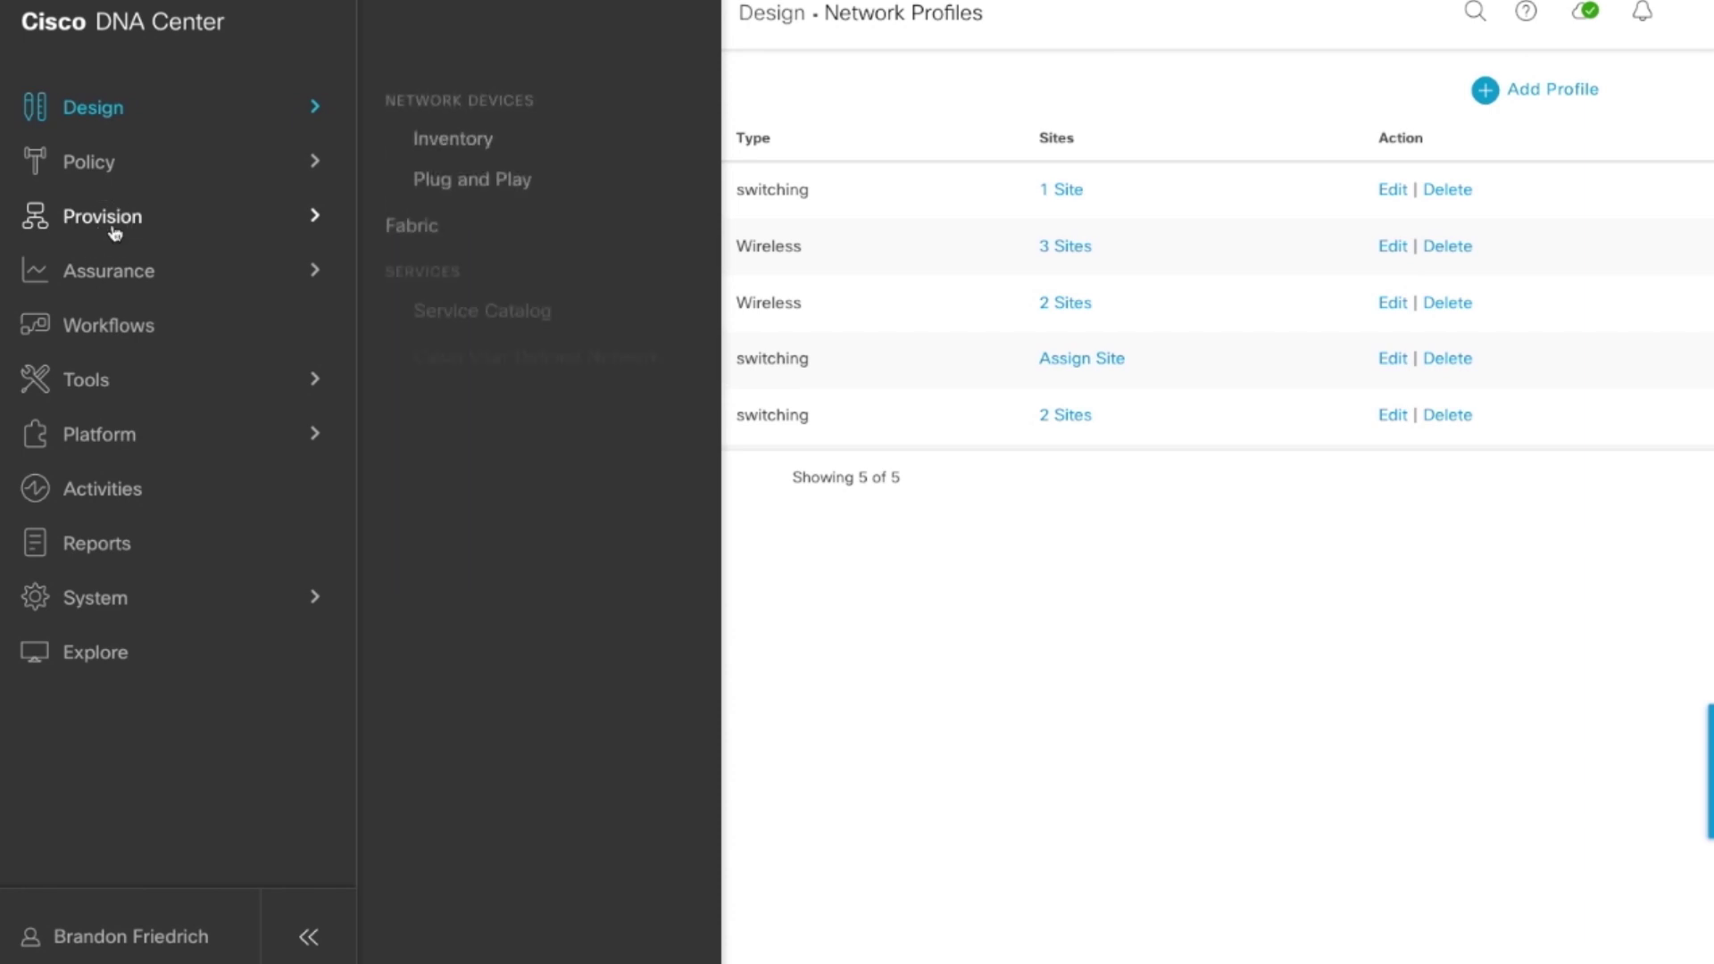
pyautogui.click(427, 135)
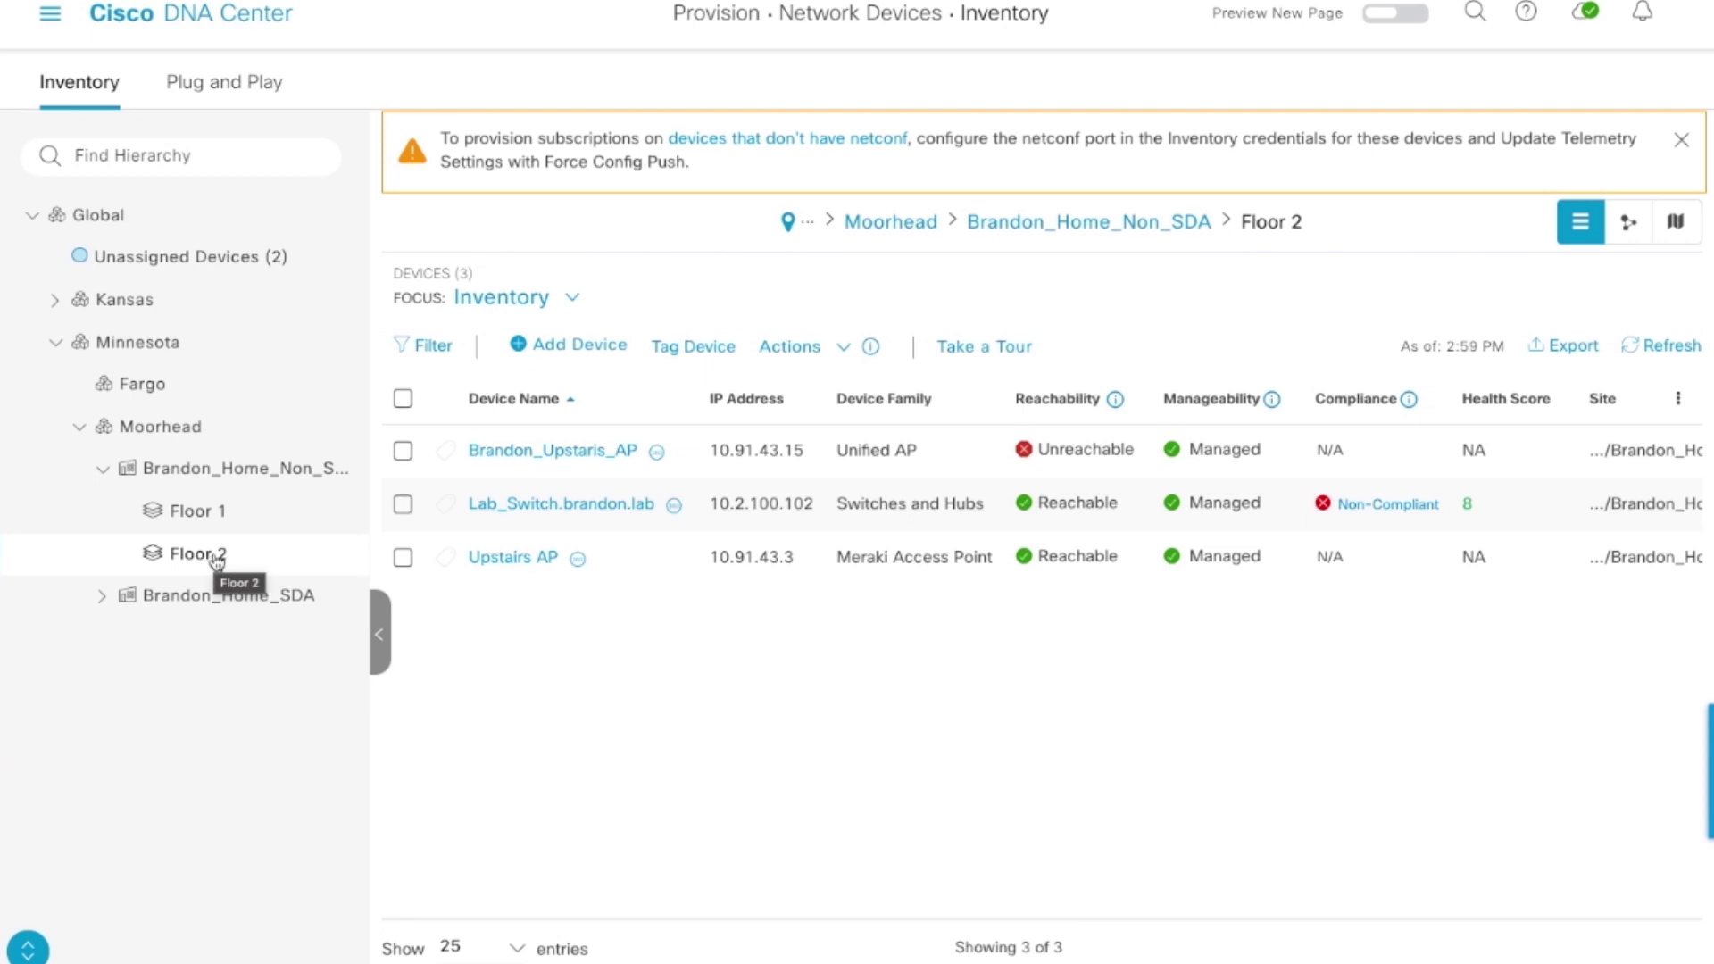
pyautogui.click(218, 563)
# Step: Select Lab_Switch.brandon.lab and choose Actions > Provision > Provision Device
pyautogui.click(403, 505)
pyautogui.click(815, 350)
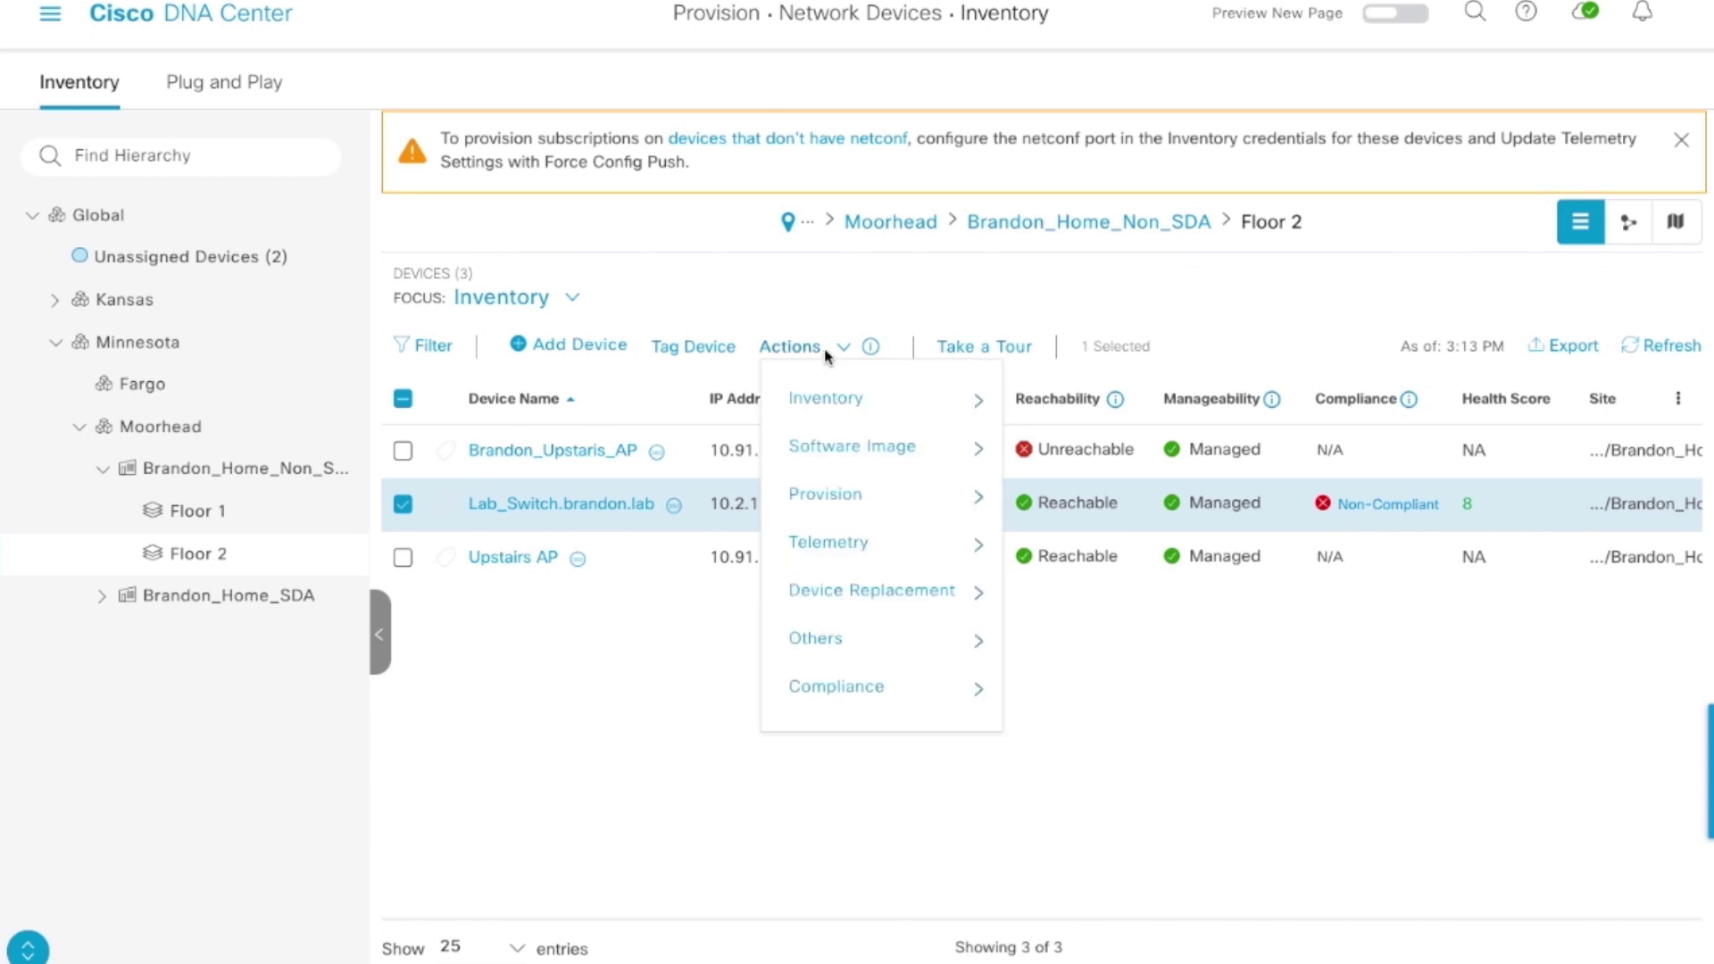
pyautogui.moveTo(821, 484)
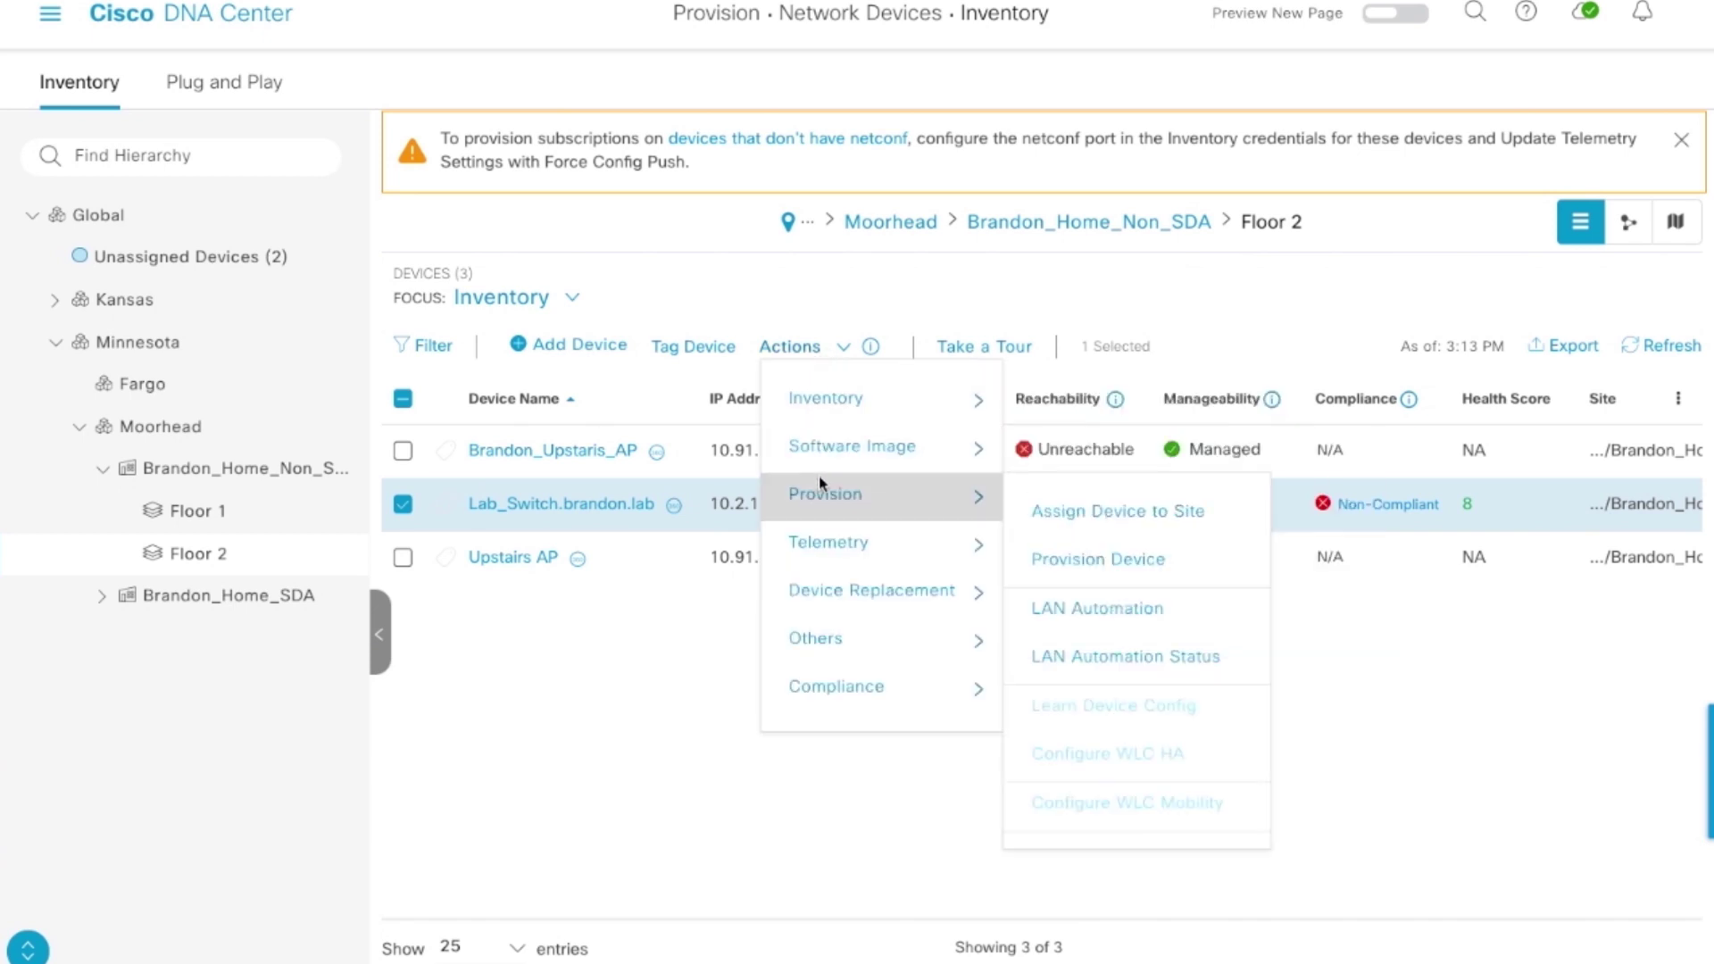
pyautogui.click(1096, 559)
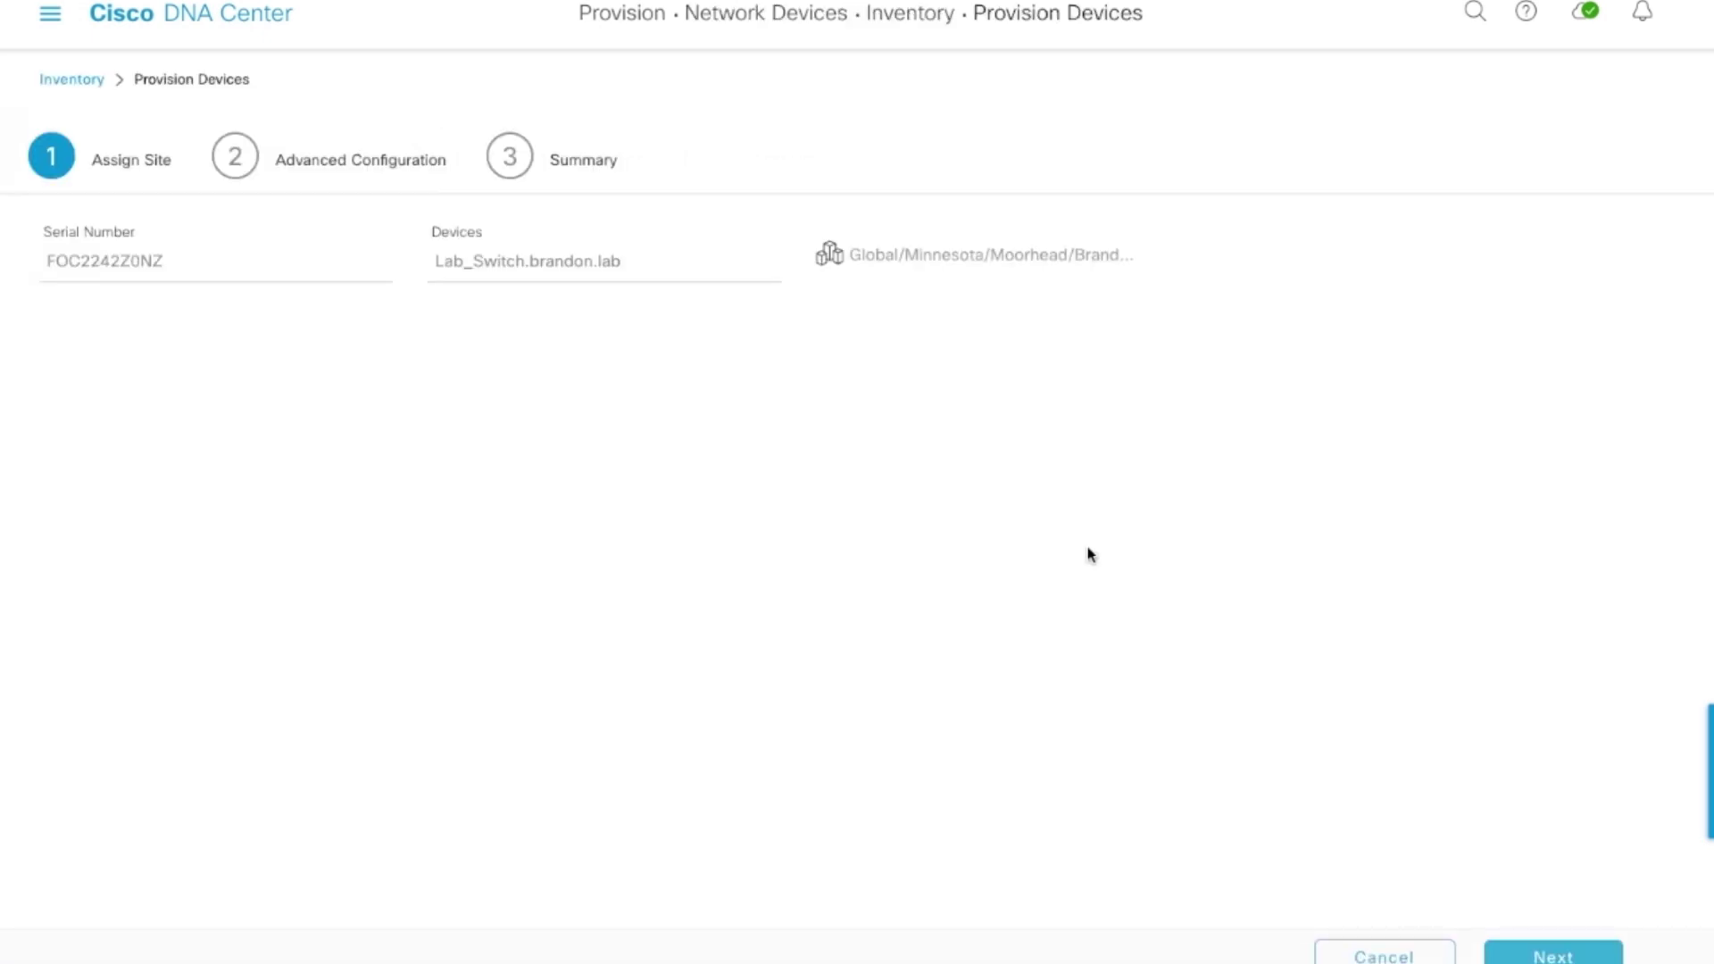
# Step: In advanced configuration, include every interface in the lab switch's template parameters
pyautogui.click(1529, 954)
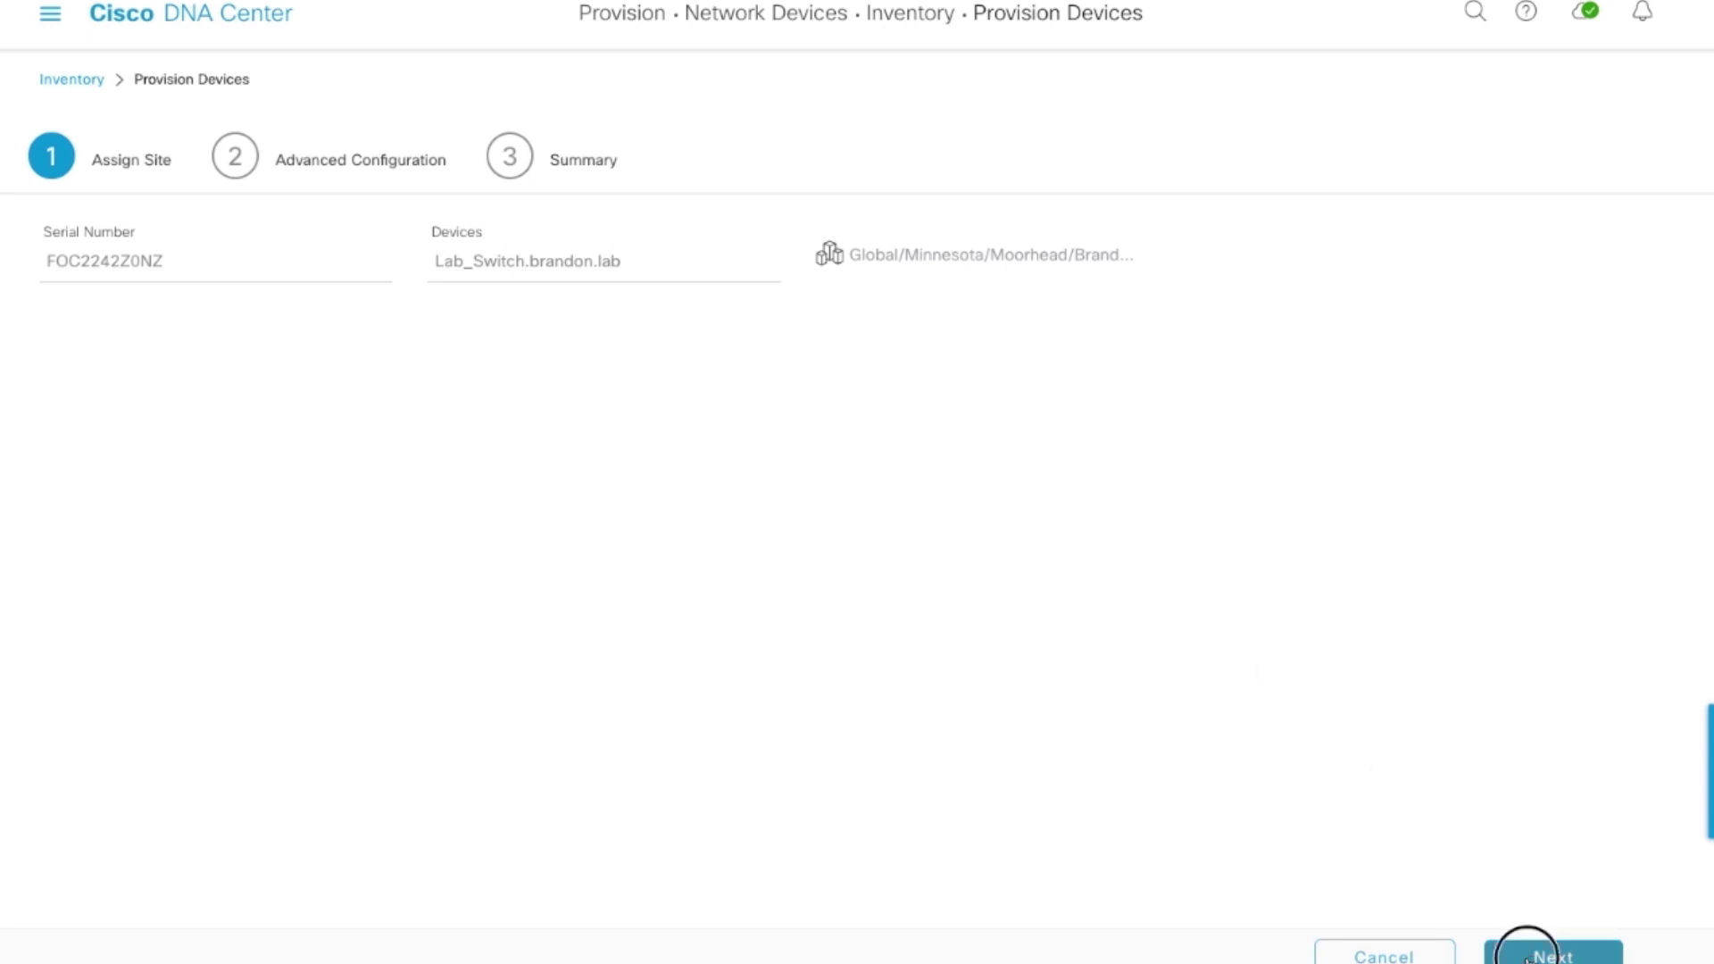
pyautogui.click(178, 436)
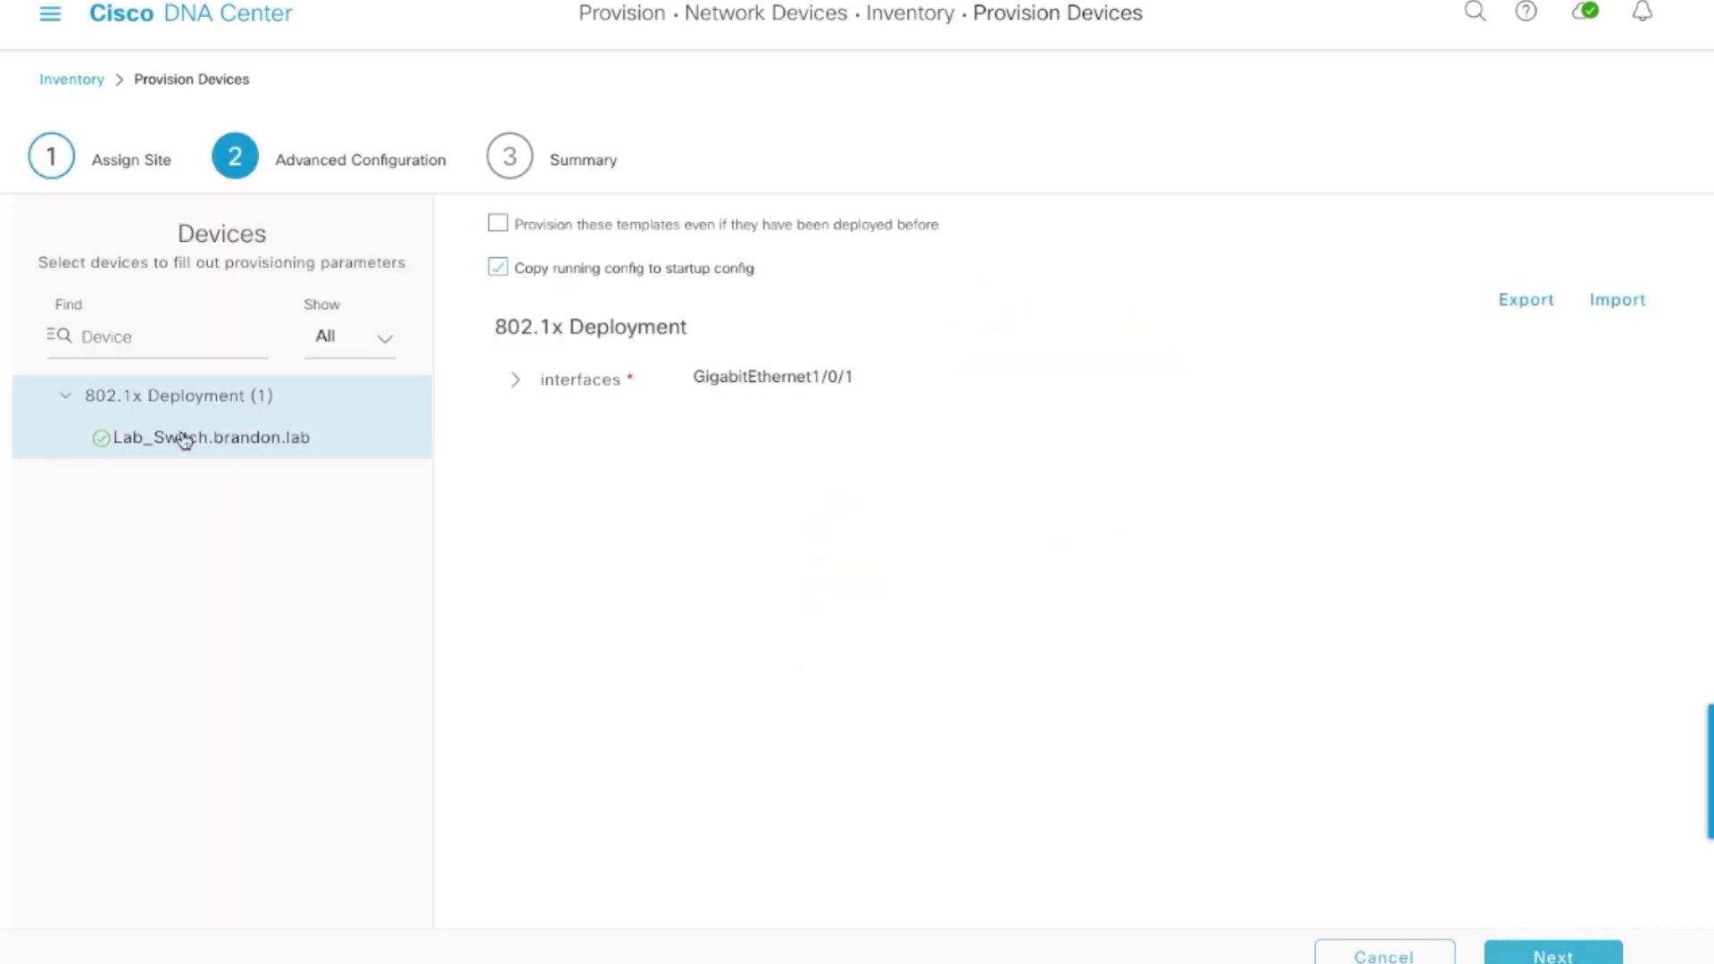
pyautogui.click(515, 381)
pyautogui.click(730, 446)
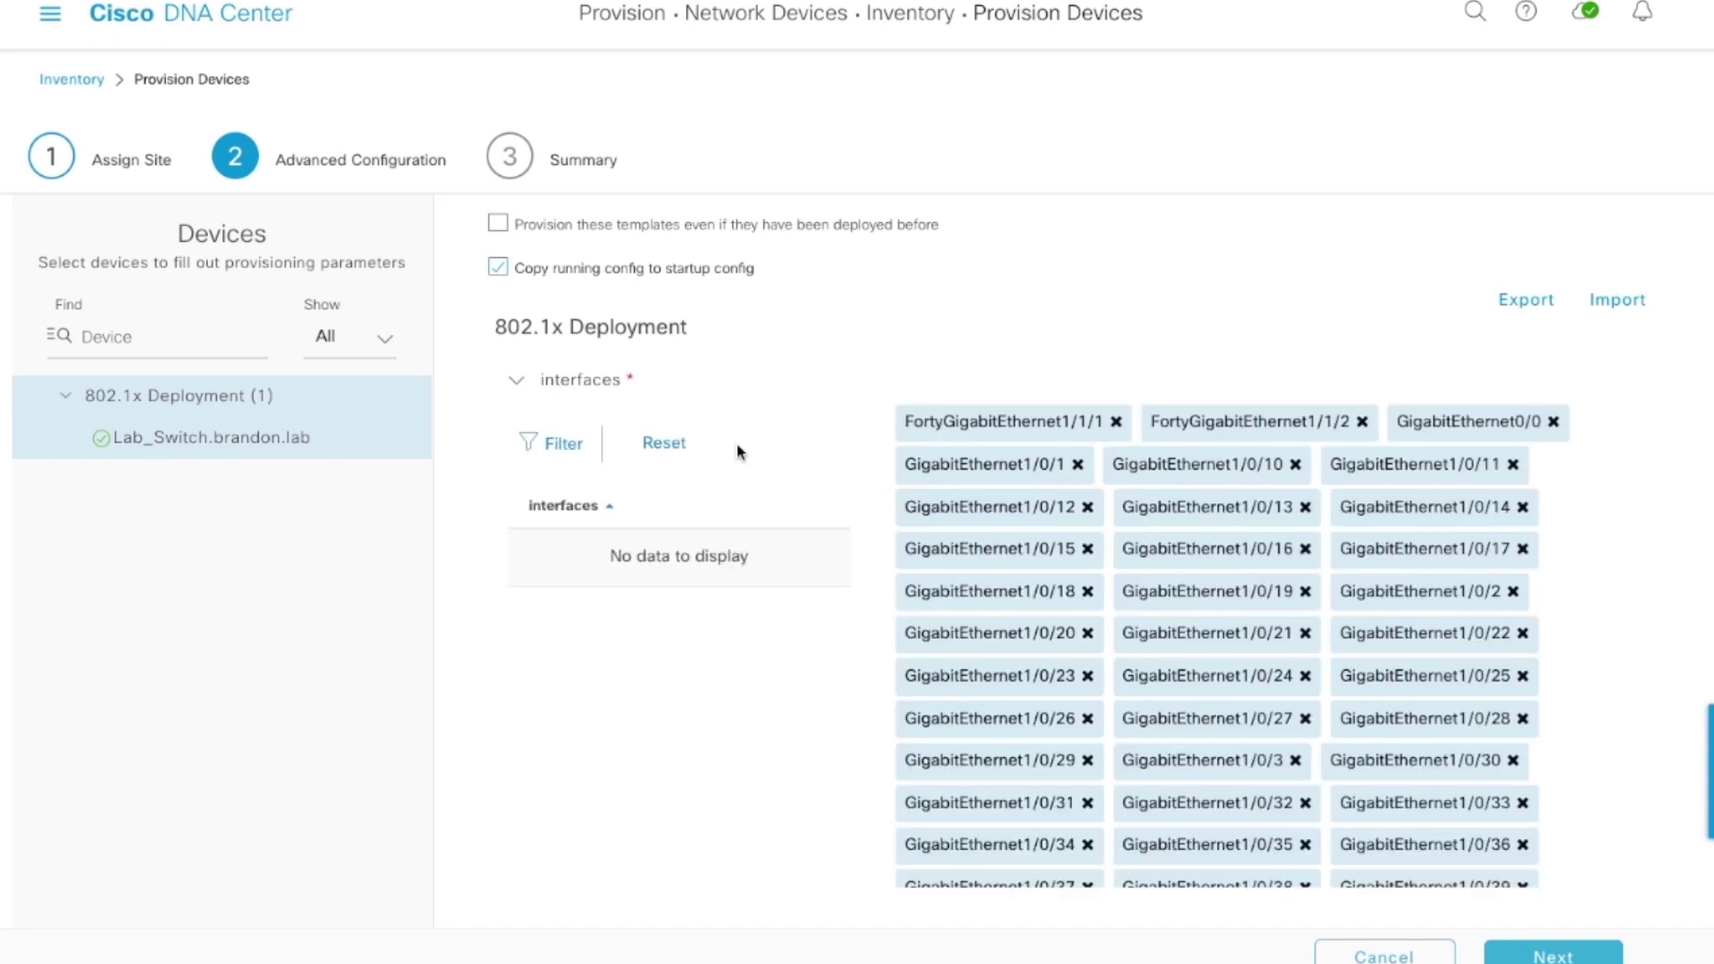
# Step: Review the provisioning summary and deploy the configuration Now
pyautogui.click(1554, 953)
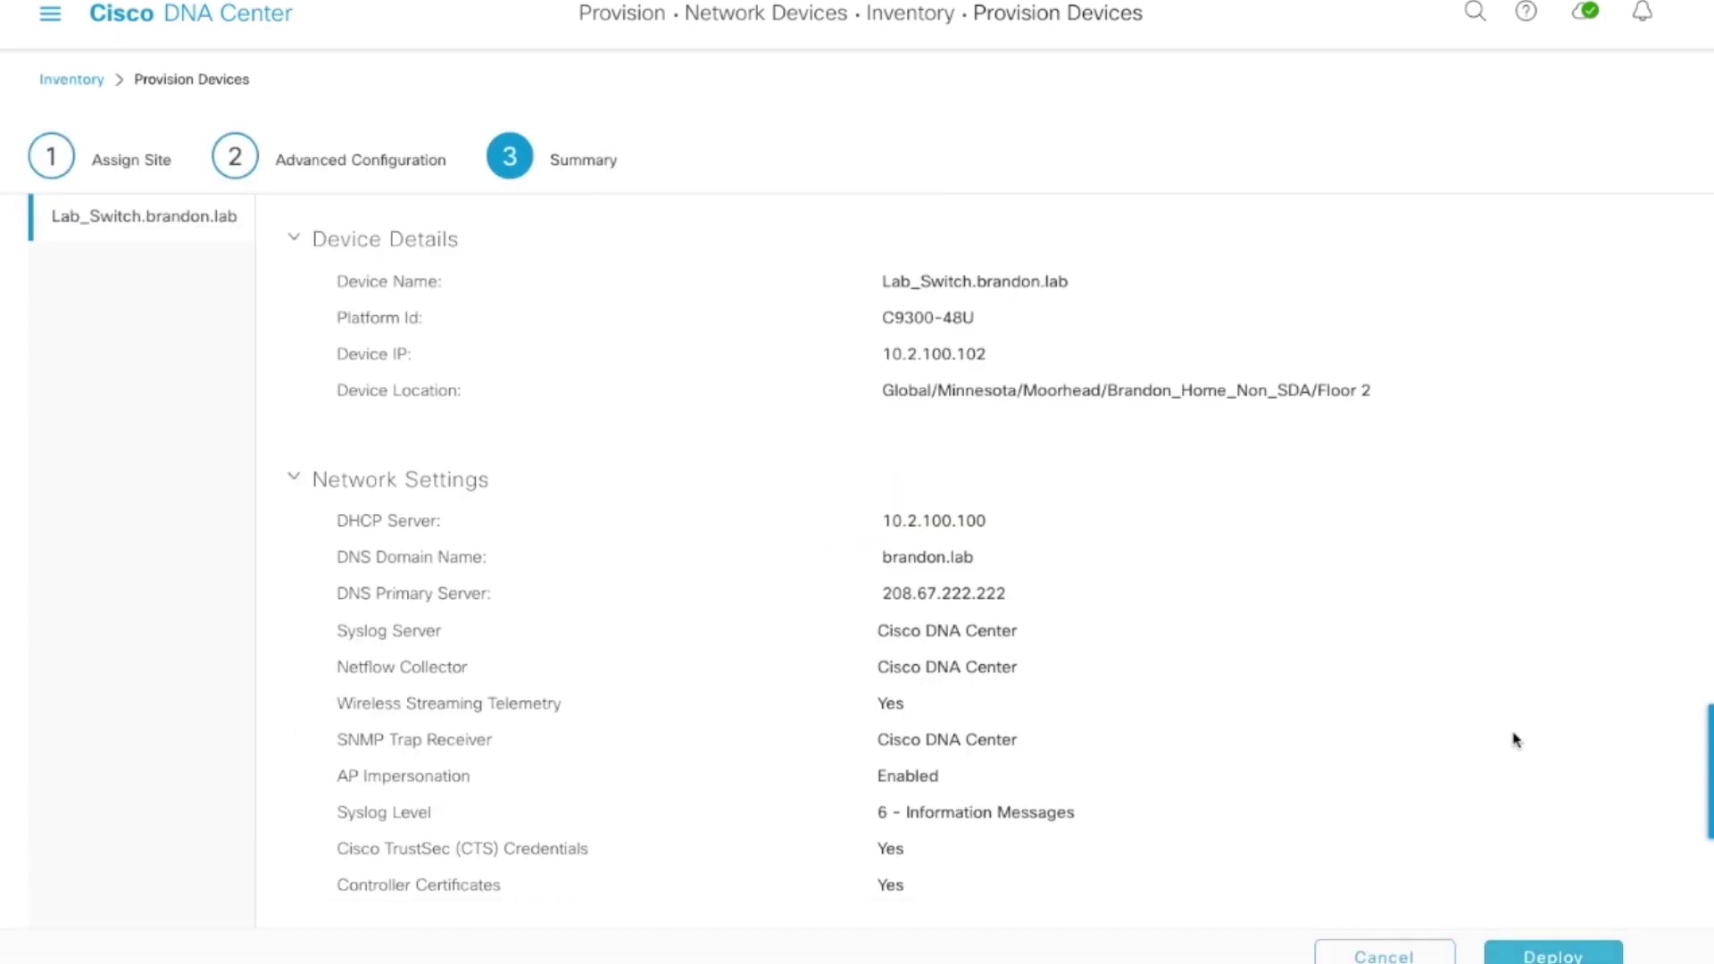
pyautogui.scroll(-2, 1516, 740)
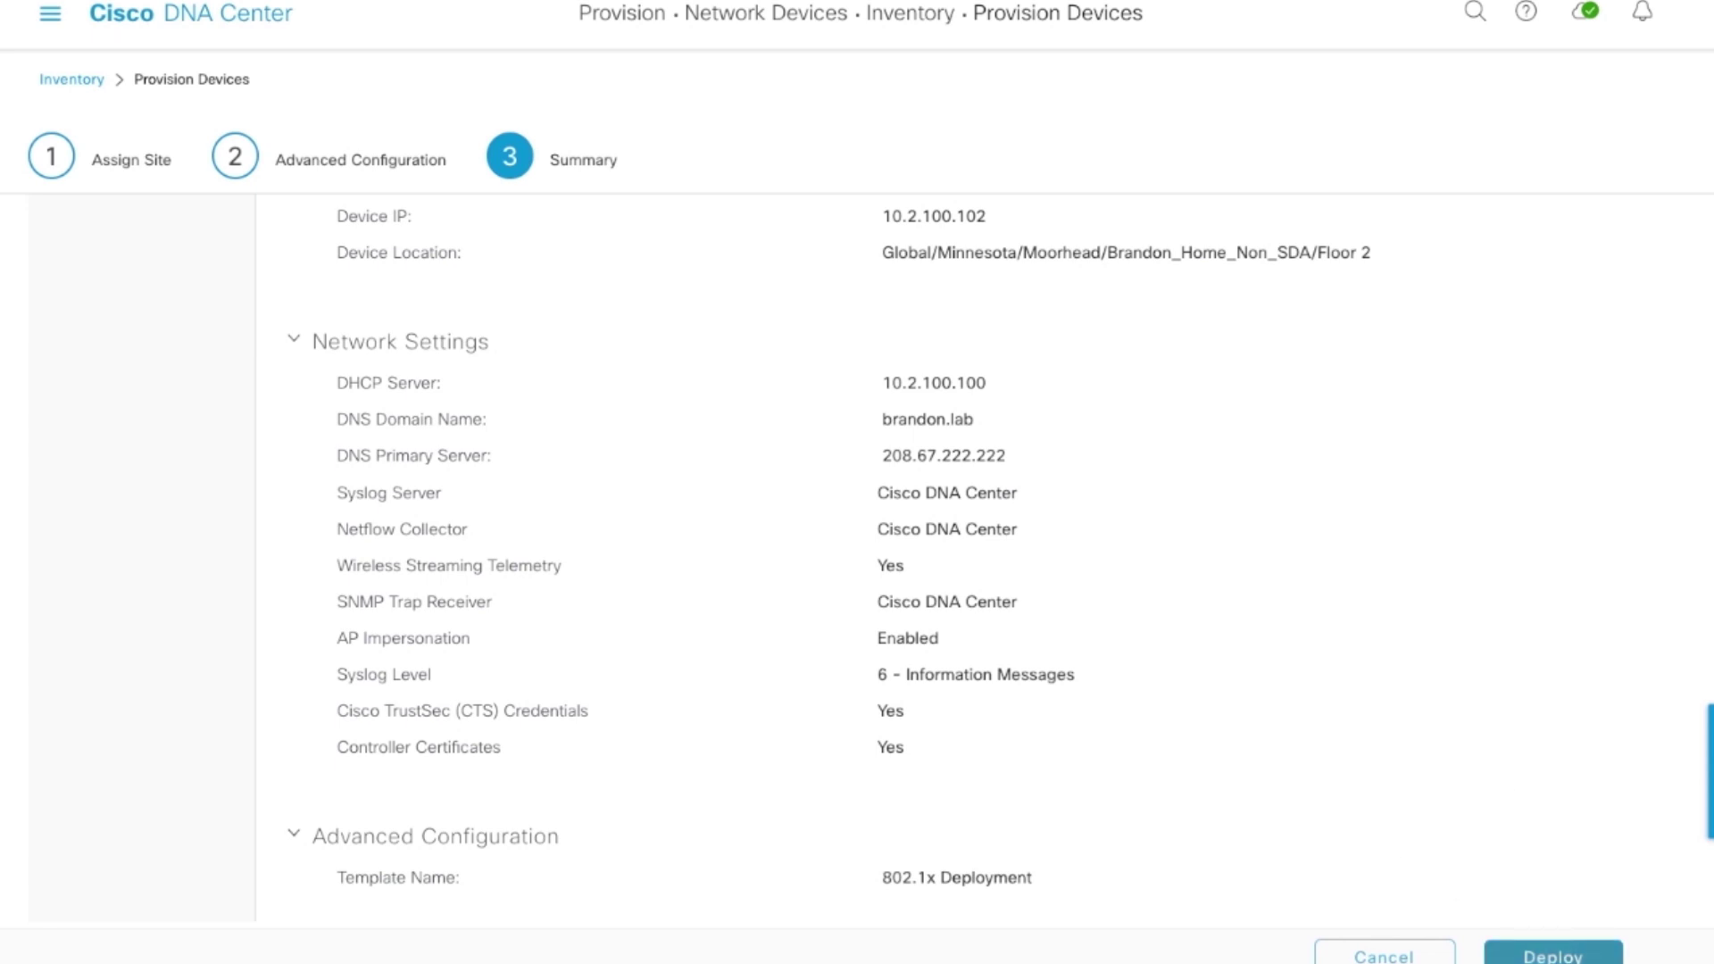
pyautogui.click(1554, 952)
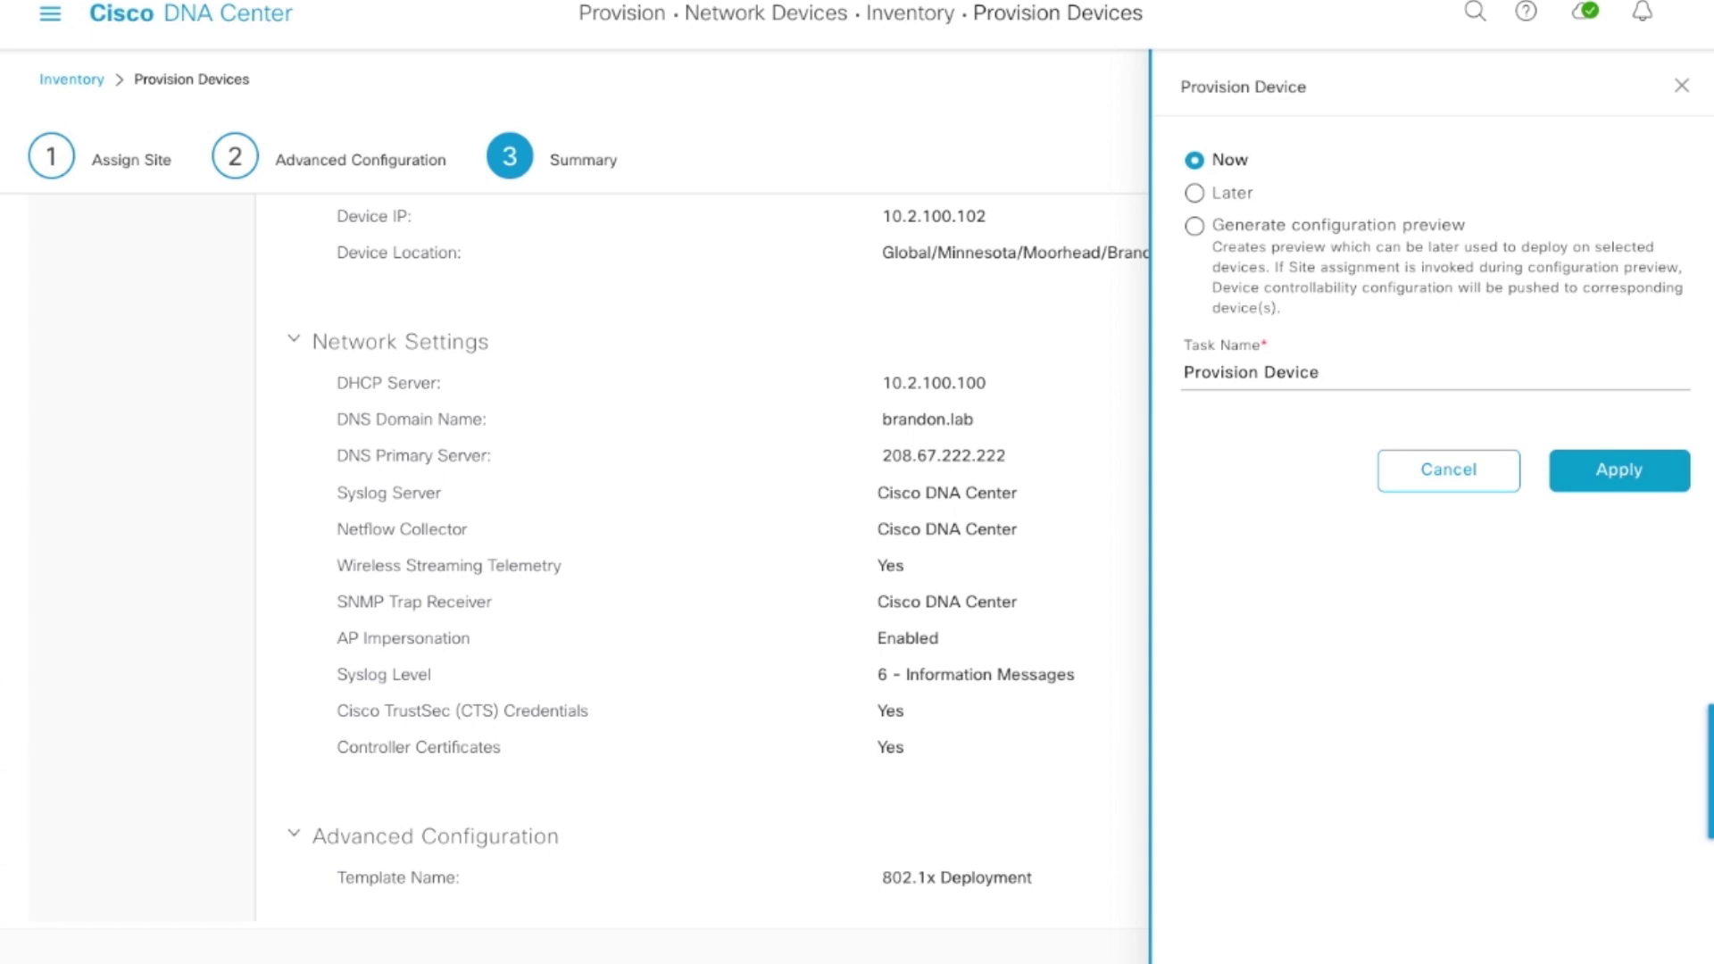
pyautogui.click(1627, 477)
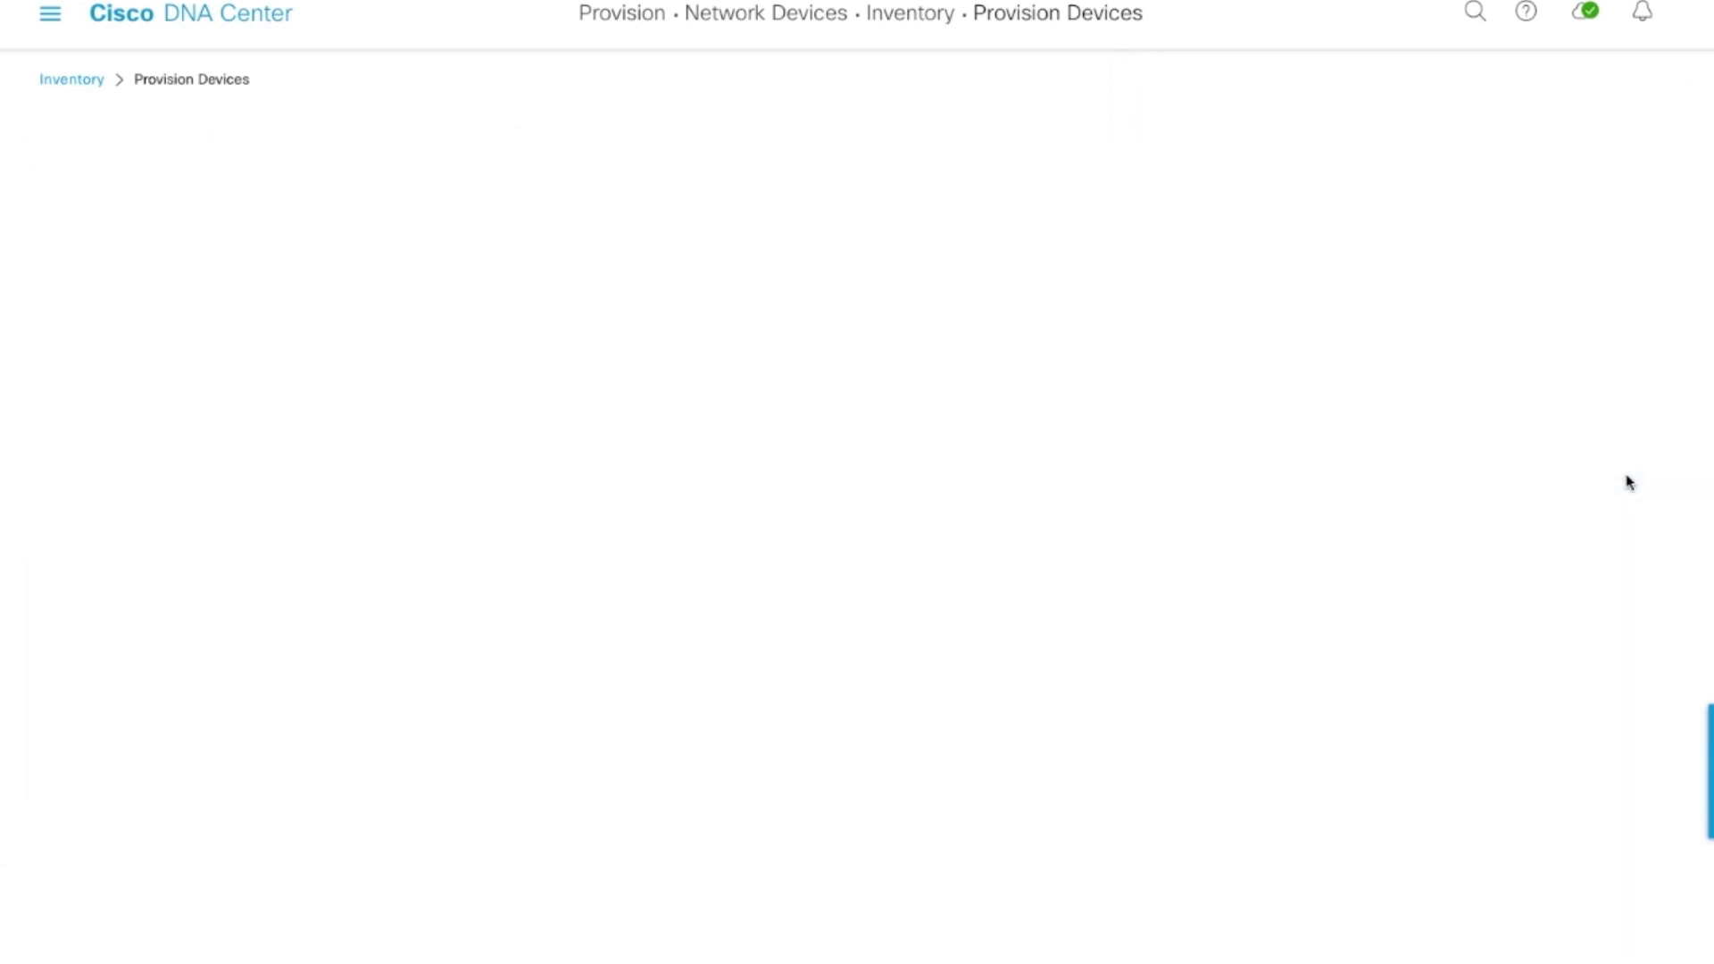